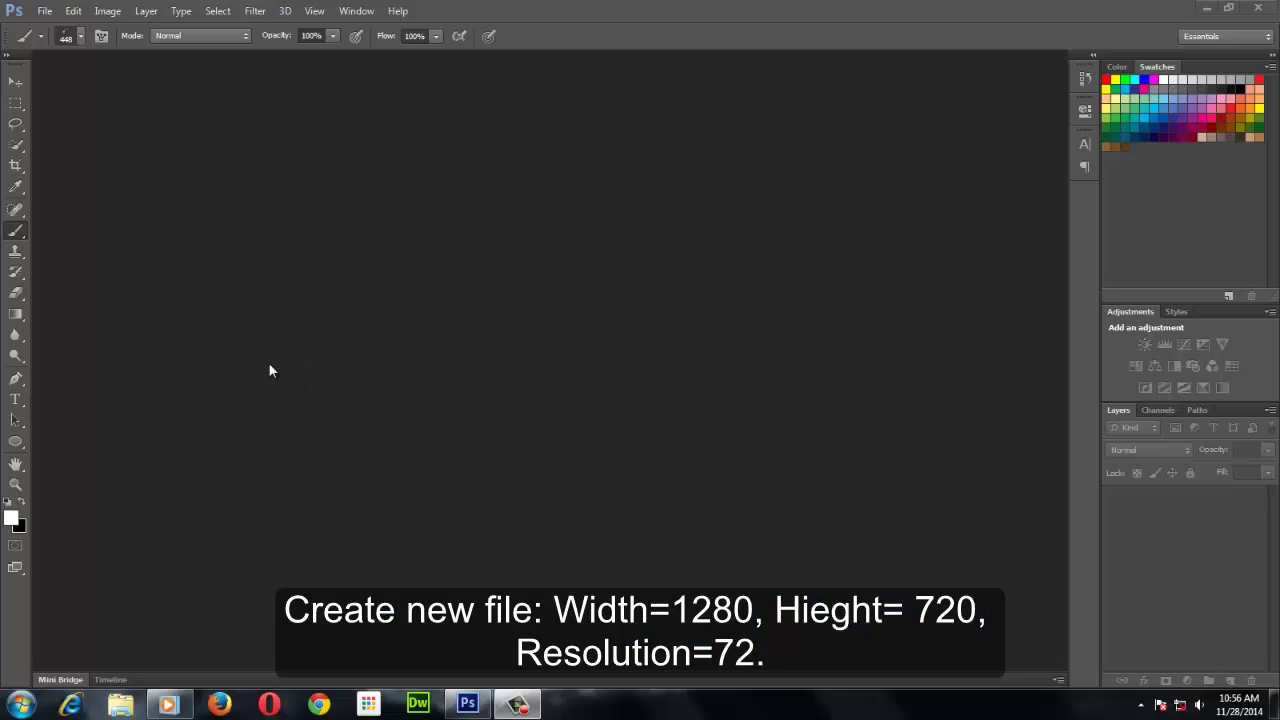
- Create a new 1280×720 px, 72 ppi document with a black background
{"action": "left_click", "coordinate": [45, 10]}
{"action": "left_click", "coordinate": [50, 34]}
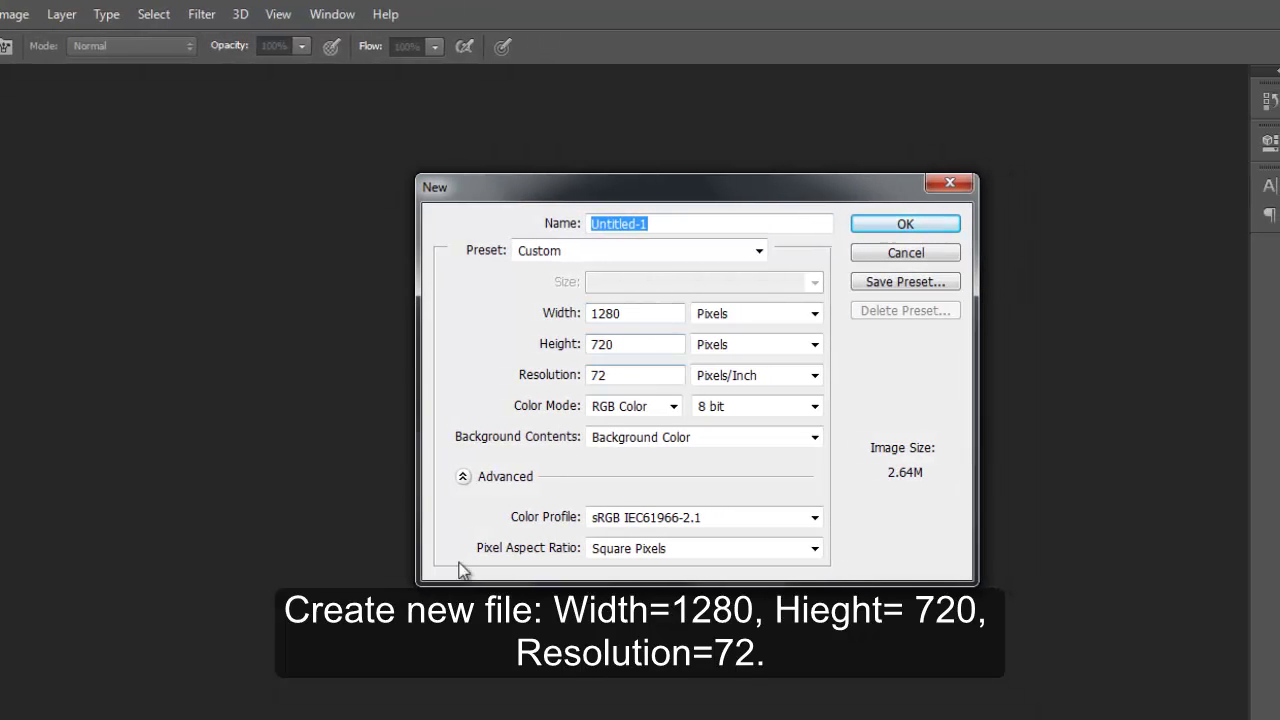
{"action": "left_click", "coordinate": [921, 226]}
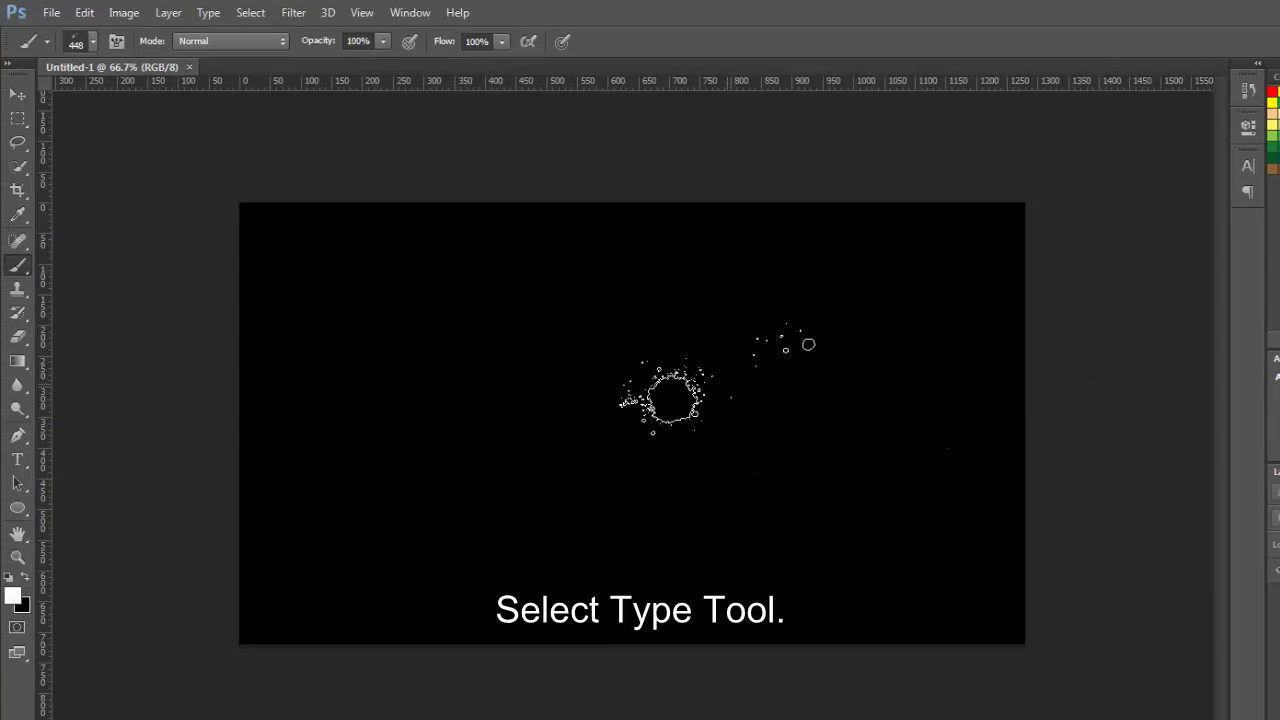
- Zoom in and type PHOTOSHOP as a white 200 pt Arial Bold text layer
{"action": "left_click", "coordinate": [17, 94]}
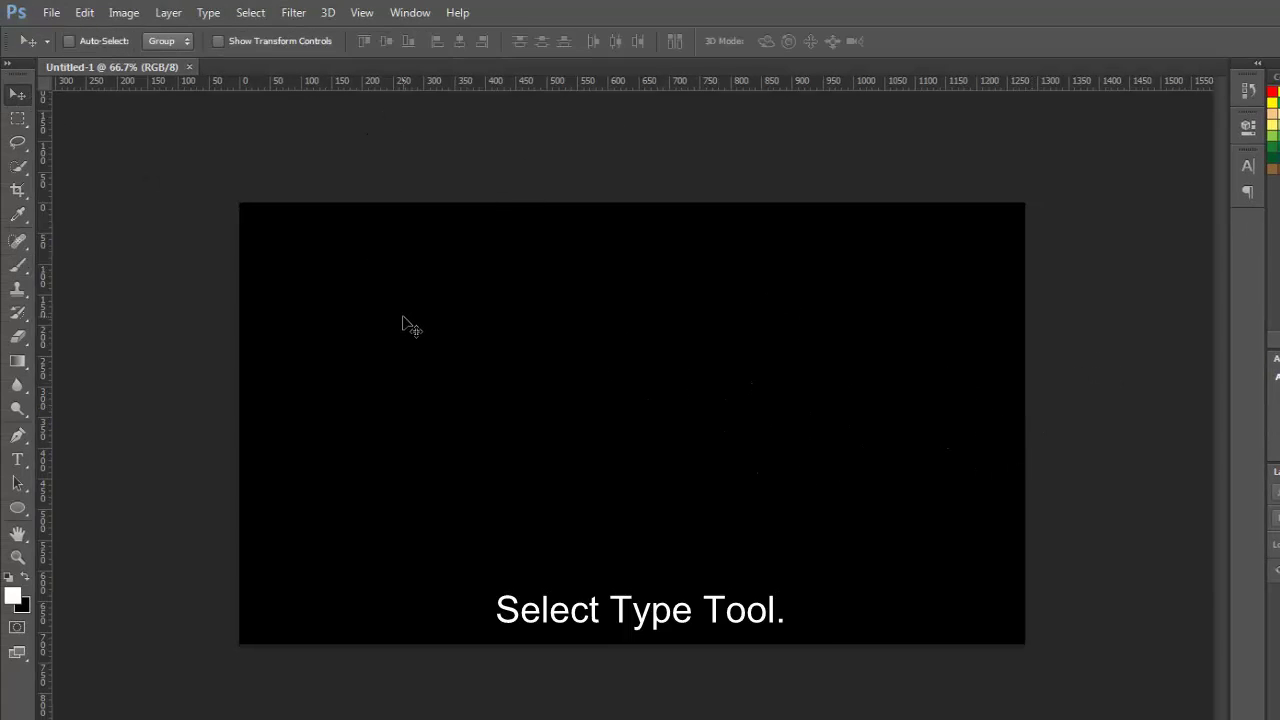
{"action": "key", "text": "z"}
{"action": "left_click_drag", "start_coordinate": [420, 349], "coordinate": [549, 391]}
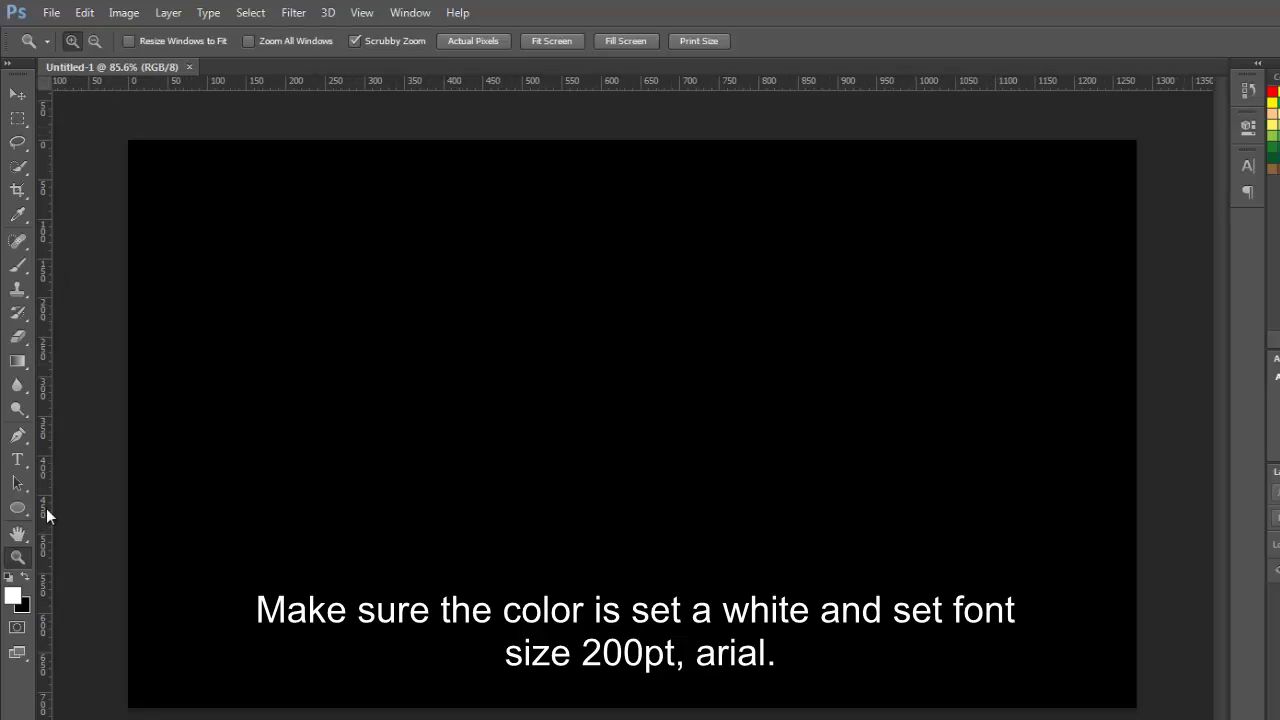
{"action": "left_click", "coordinate": [15, 461]}
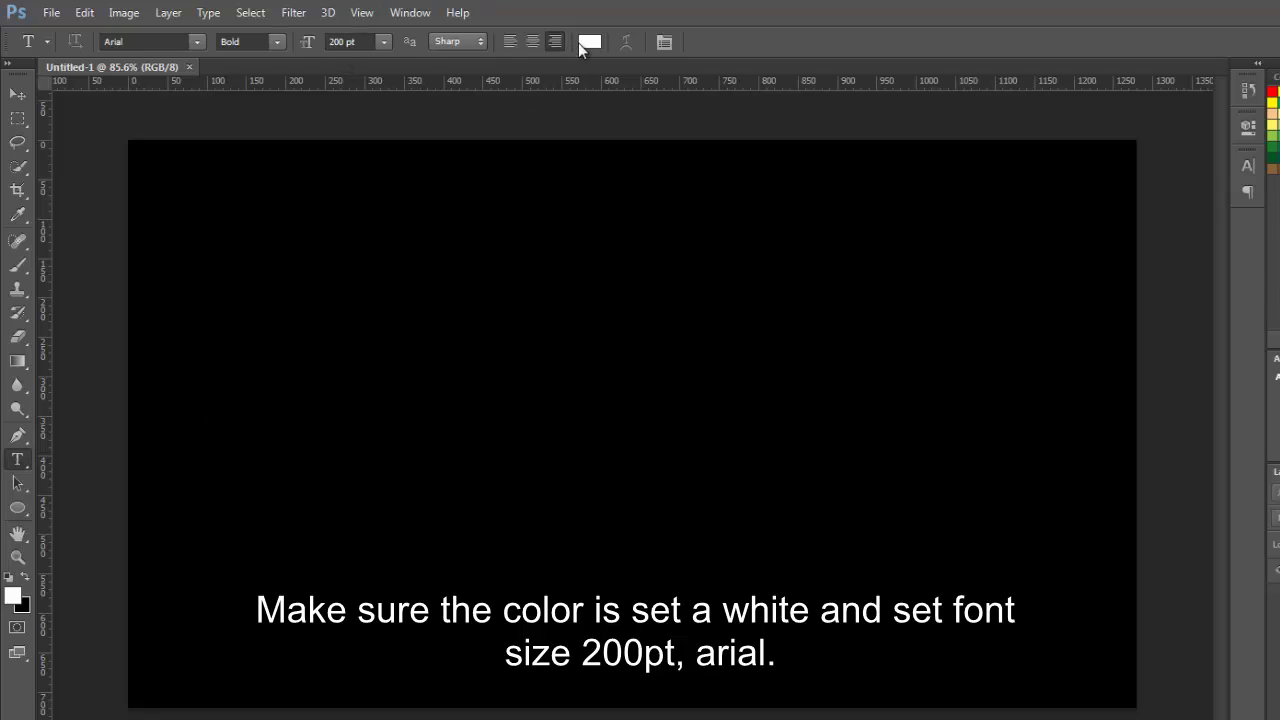
{"action": "left_click", "coordinate": [327, 461]}
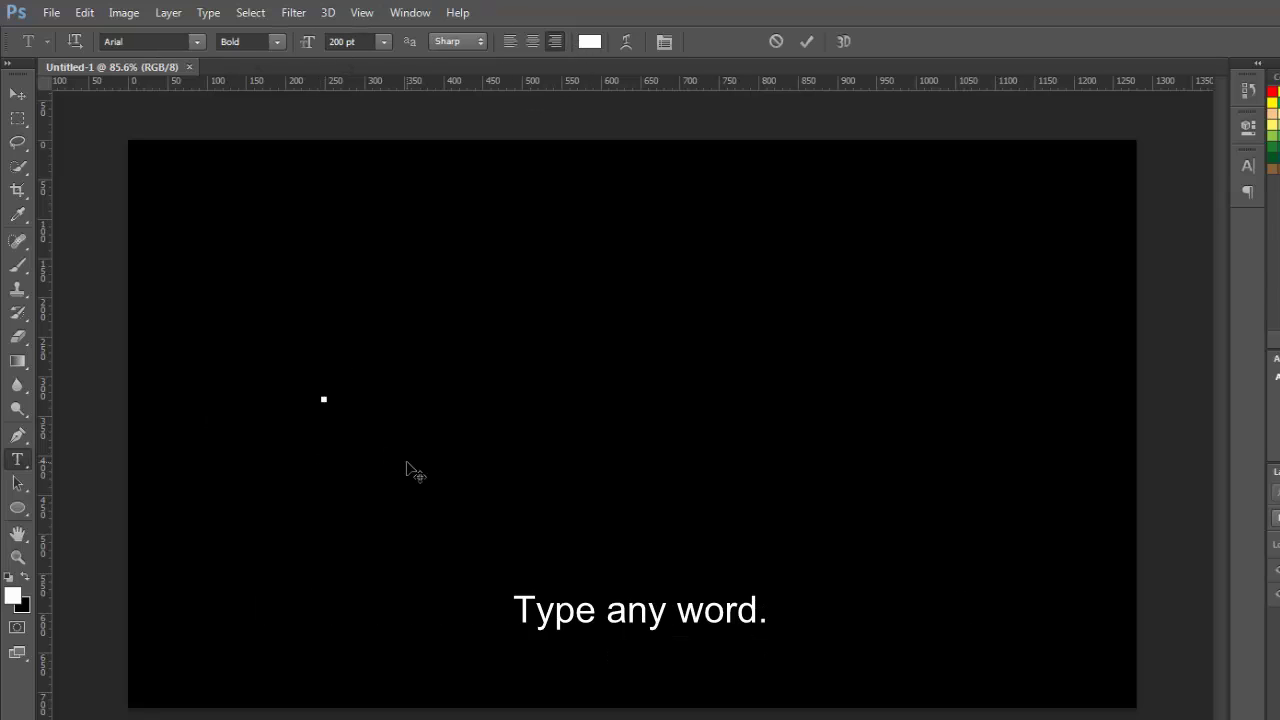
{"action": "type", "text": "Ph"}
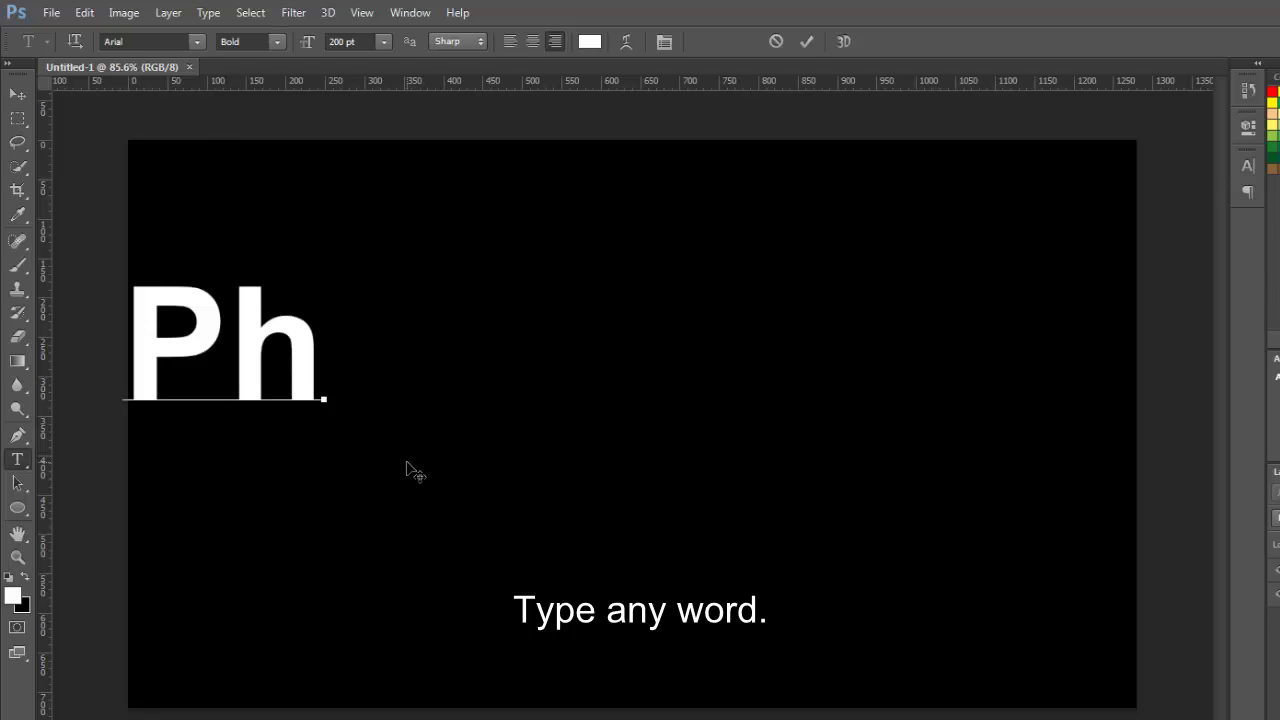
{"action": "key", "text": "Right"}
{"action": "key", "text": "Right"}
{"action": "key", "text": "BackSpace"}
{"action": "key", "text": "BackSpace"}
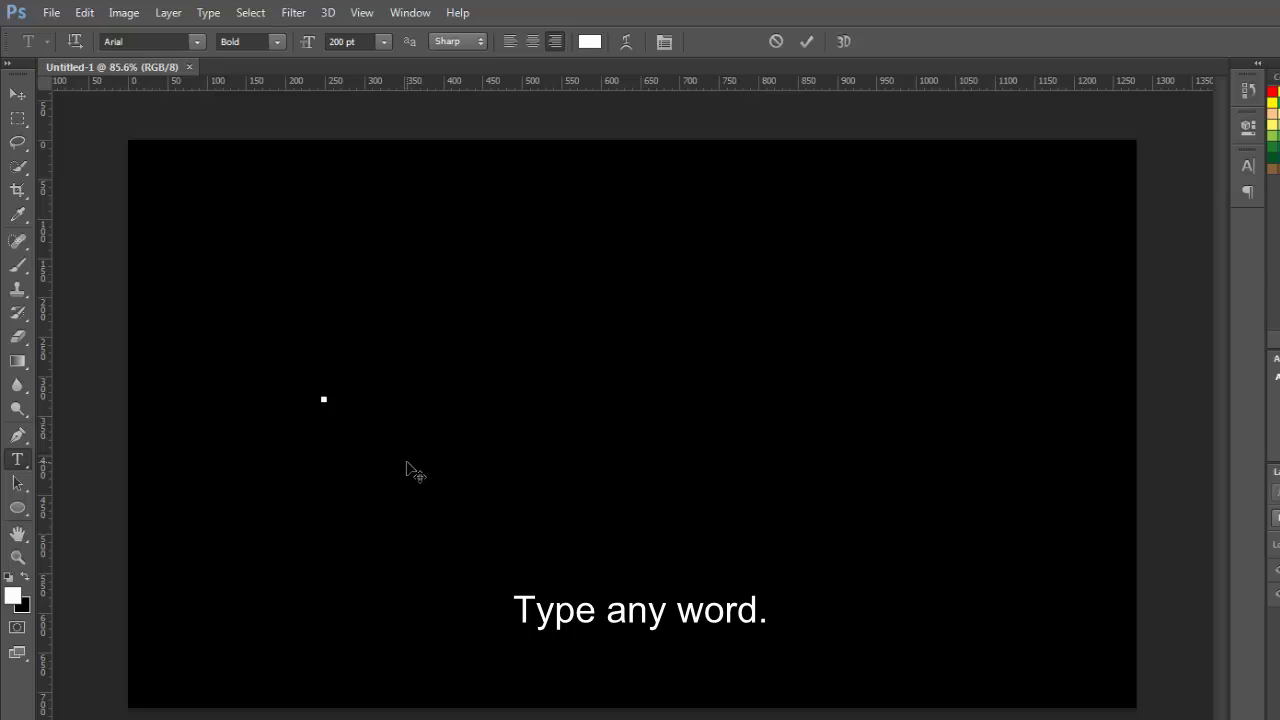
{"action": "type", "text": "PHOT"}
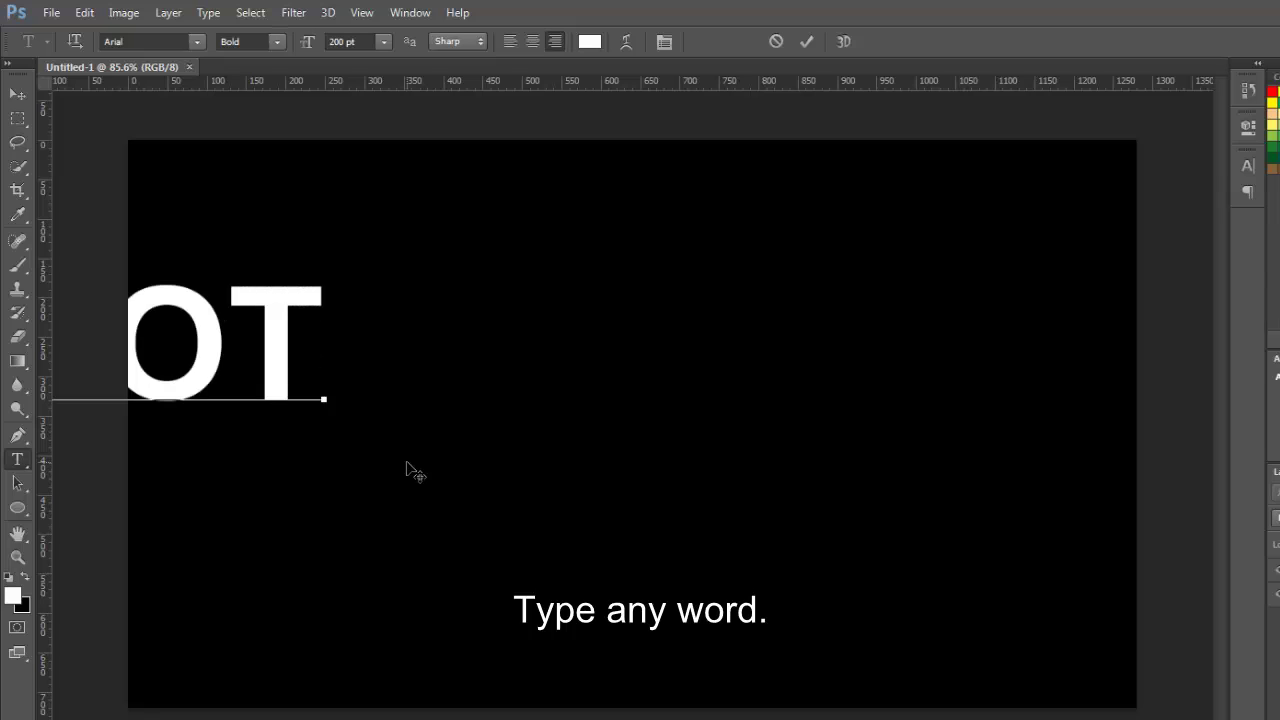
{"action": "type", "text": "OSHOP"}
{"action": "key", "text": "ctrl"}
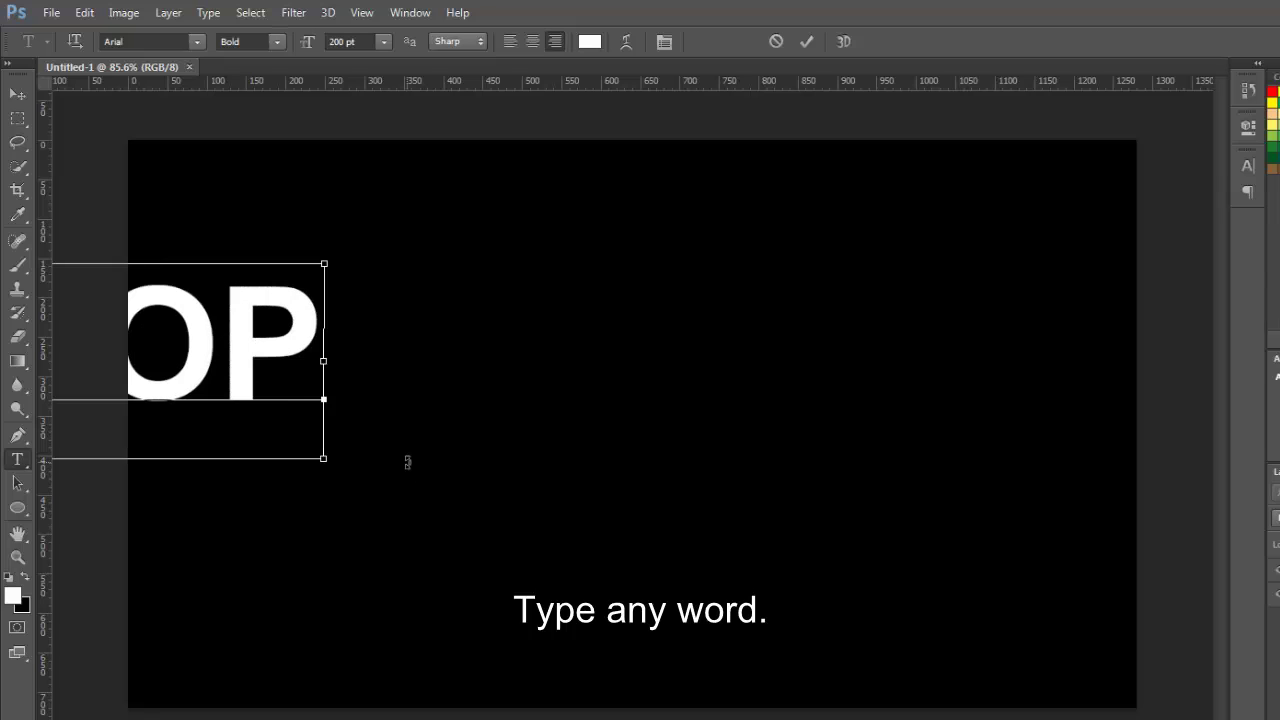
{"action": "key", "text": "ctrl+Return"}
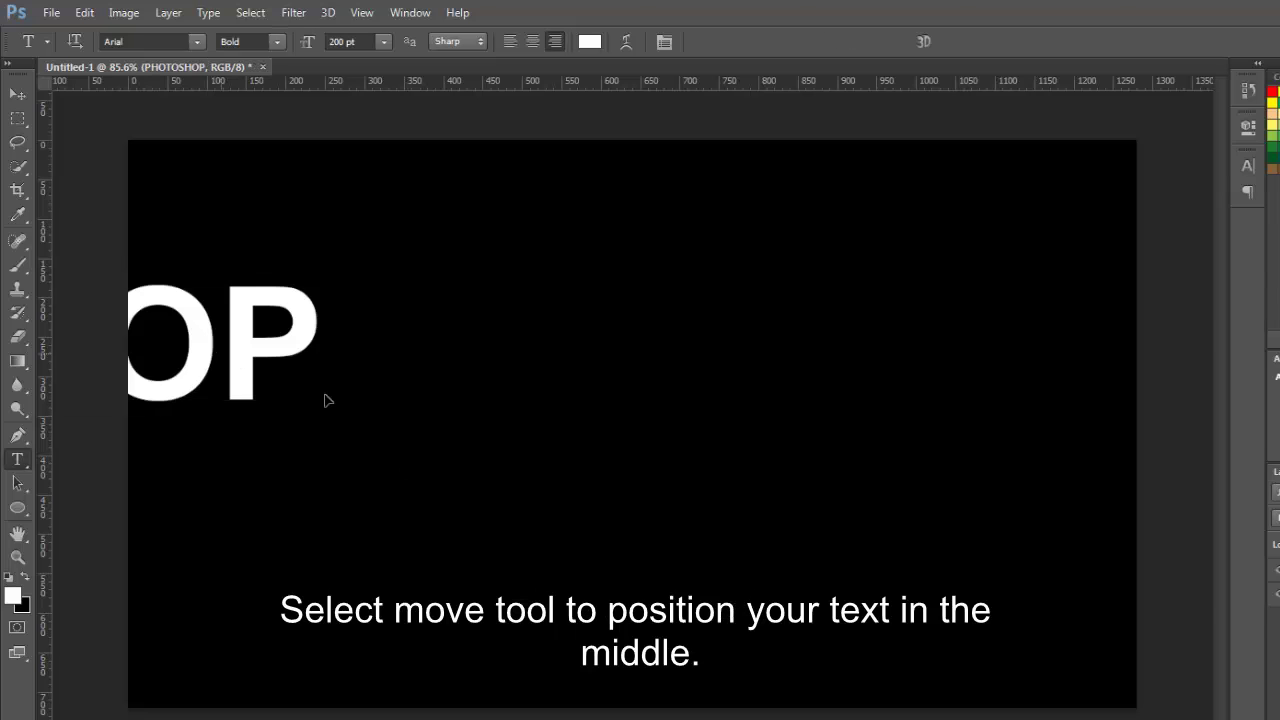
- Centre the PHOTOSHOP text, transform it narrower and taller, then rasterize the type layer
{"action": "left_click_drag", "start_coordinate": [326, 400], "coordinate": [1027, 435]}
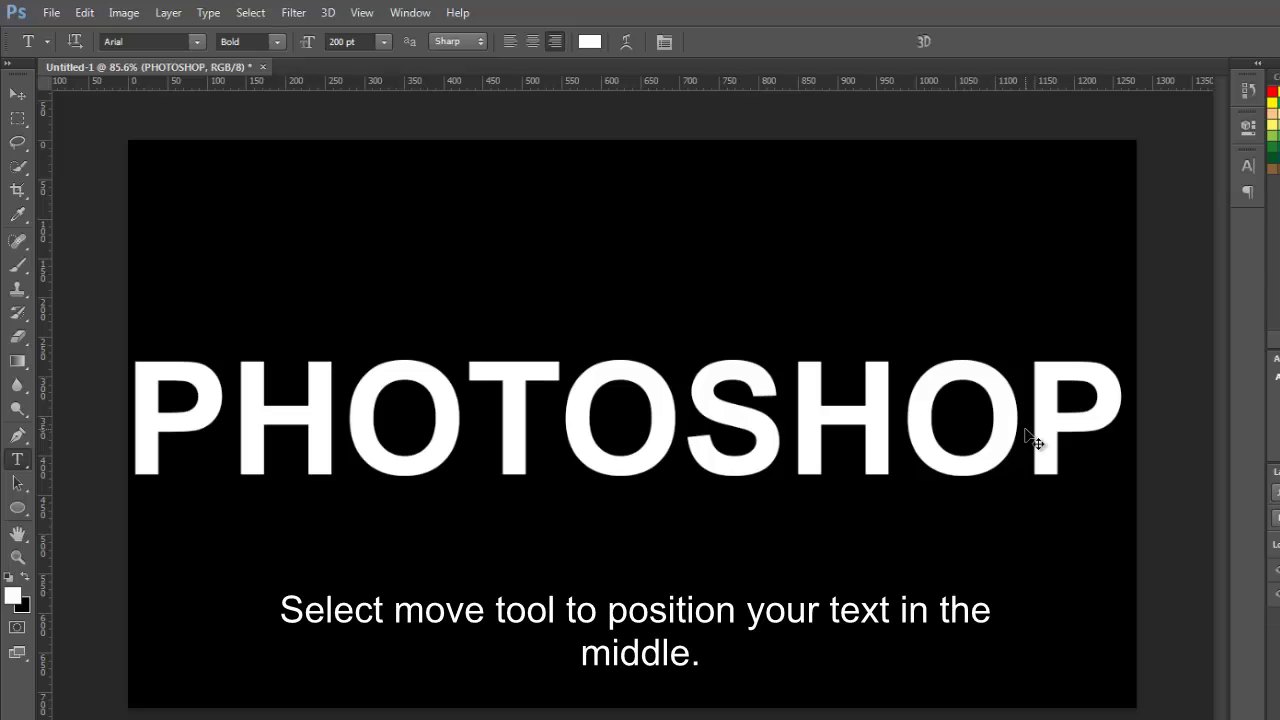
{"action": "key", "text": "ctrl+t"}
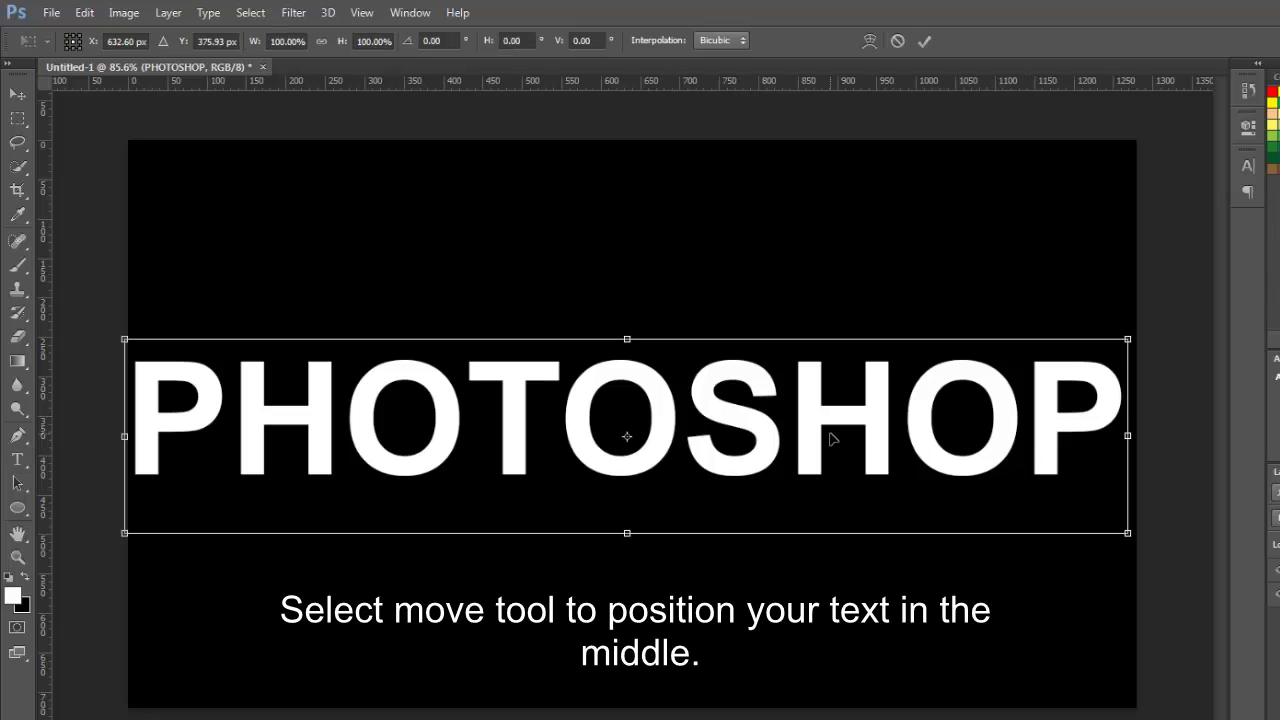
{"action": "left_click_drag", "start_coordinate": [1129, 536], "coordinate": [1065, 521]}
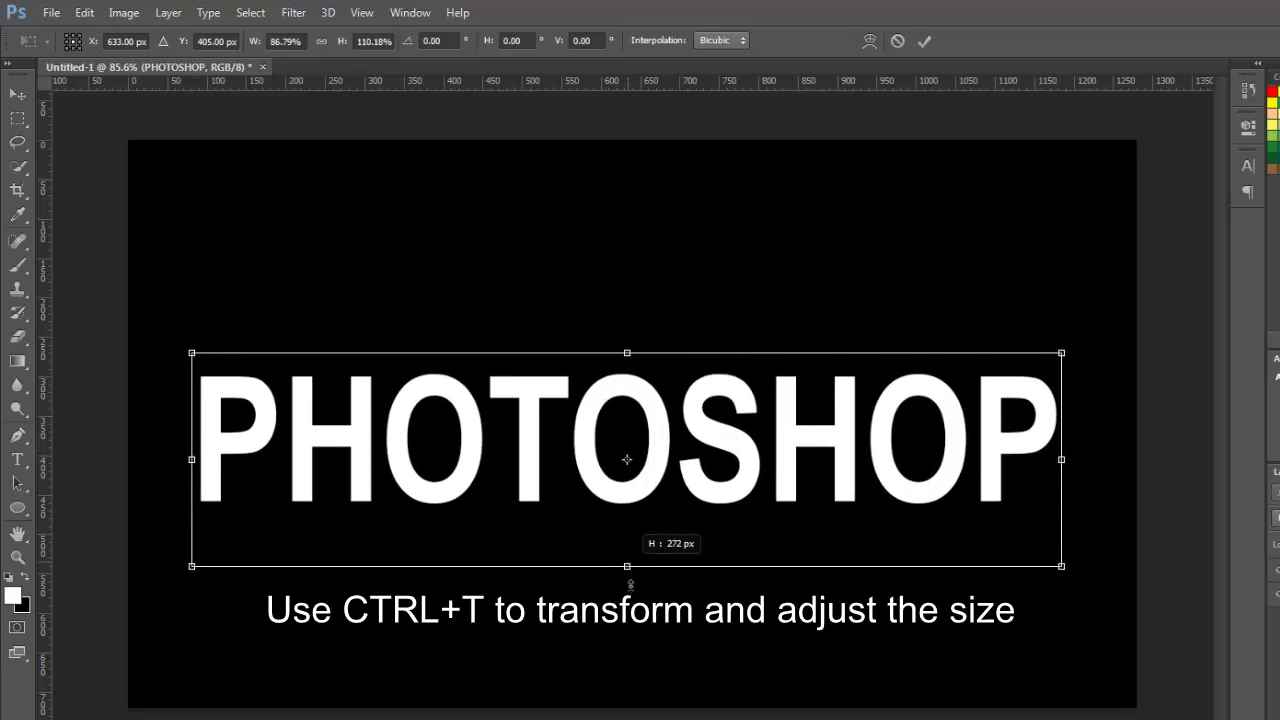
{"action": "left_click_drag", "start_coordinate": [627, 521], "coordinate": [627, 595]}
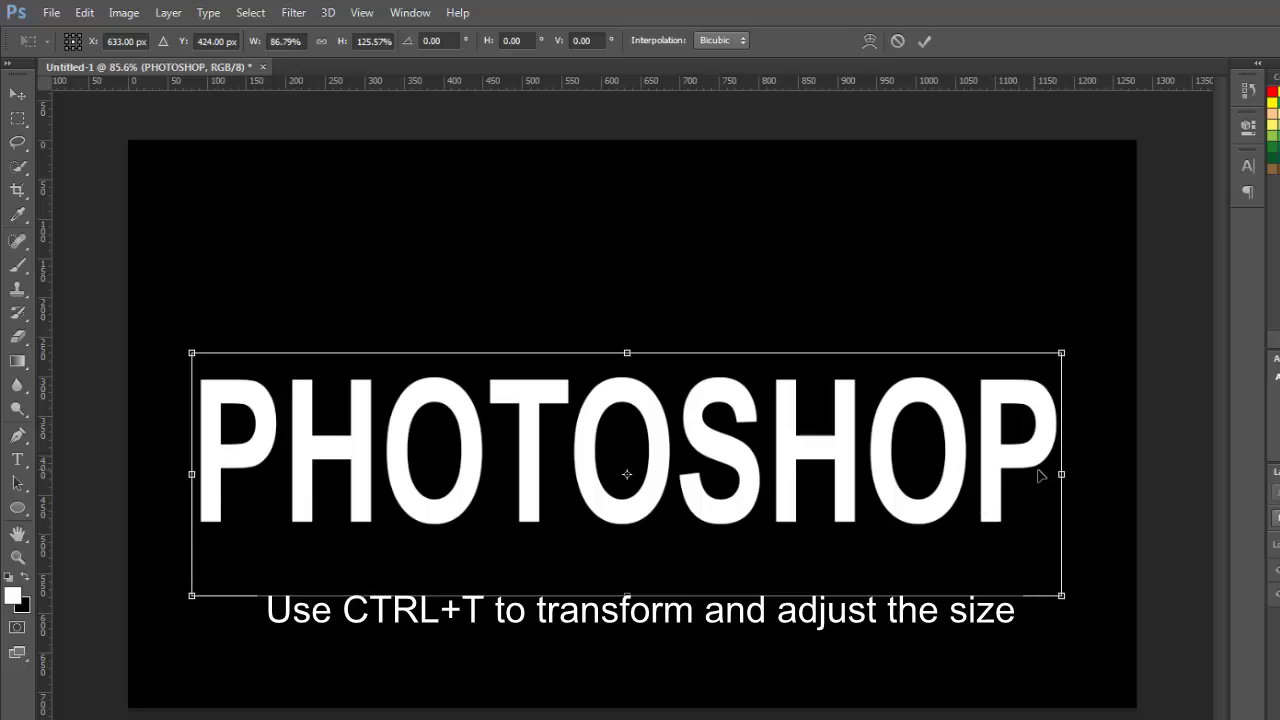
{"action": "mouse_move", "coordinate": [783, 498]}
{"action": "left_mouse_down"}
{"action": "mouse_move", "coordinate": [794, 449]}
{"action": "mouse_move", "coordinate": [766, 423]}
{"action": "left_mouse_up"}
{"action": "key", "text": "Return"}
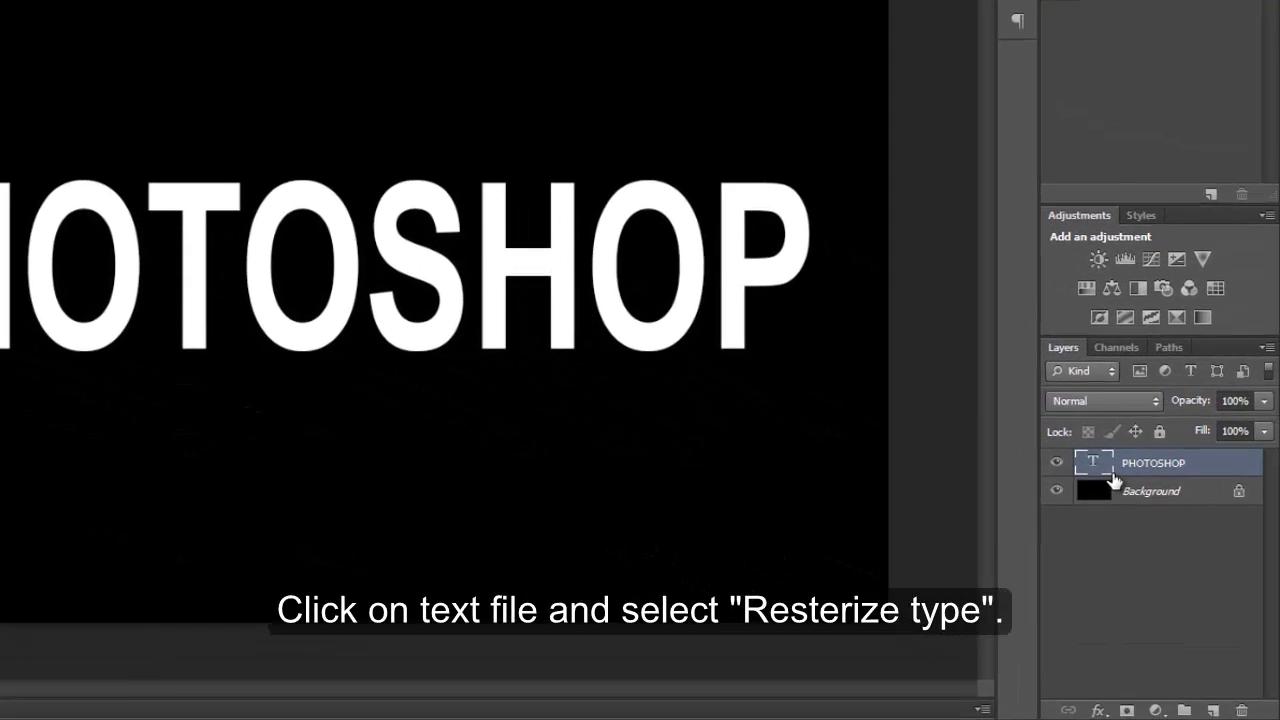
{"action": "right_click", "coordinate": [1113, 480]}
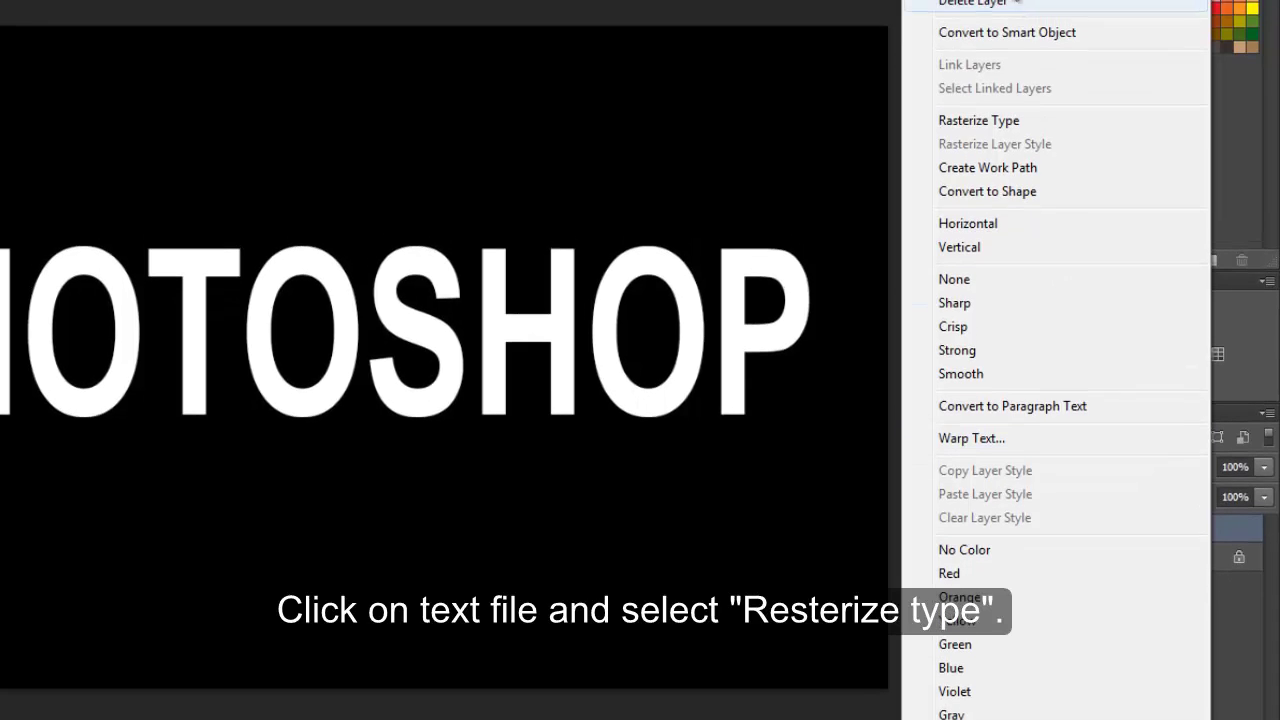
{"action": "left_click", "coordinate": [1008, 122]}
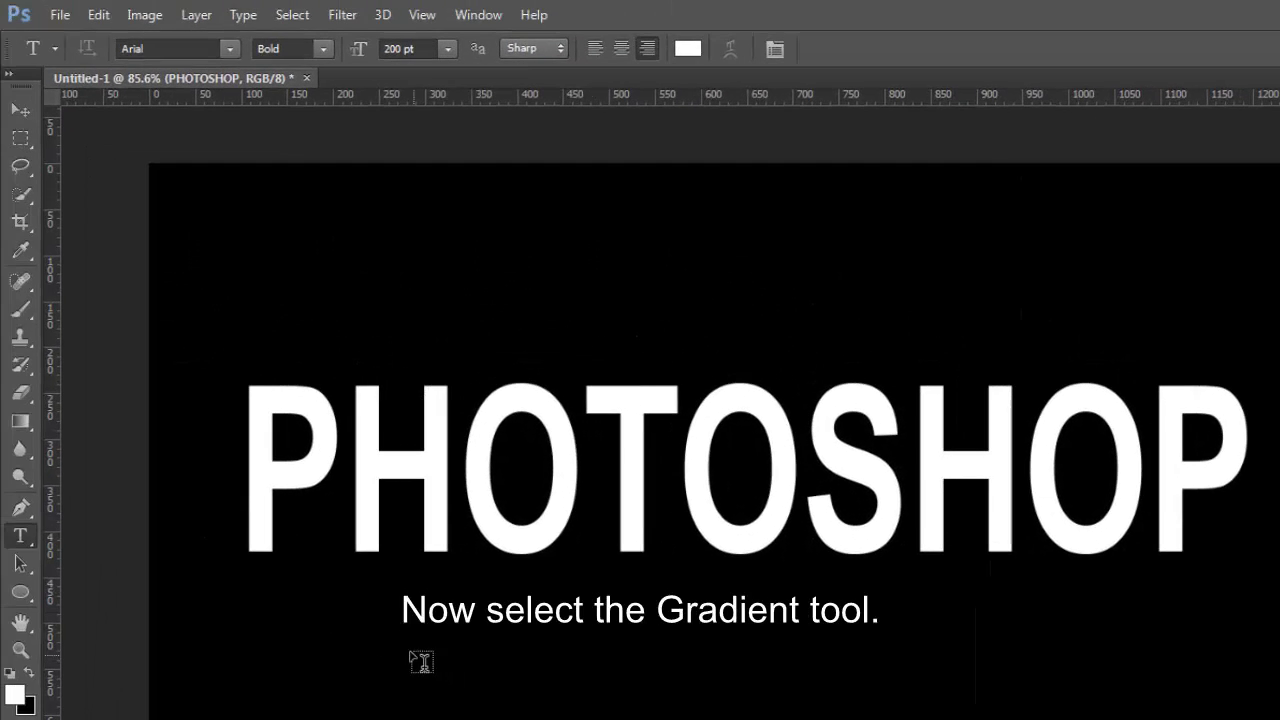
- In the Gradient Editor, load Foreground to Background and set the left stop to 0030ff
{"action": "left_click", "coordinate": [26, 422]}
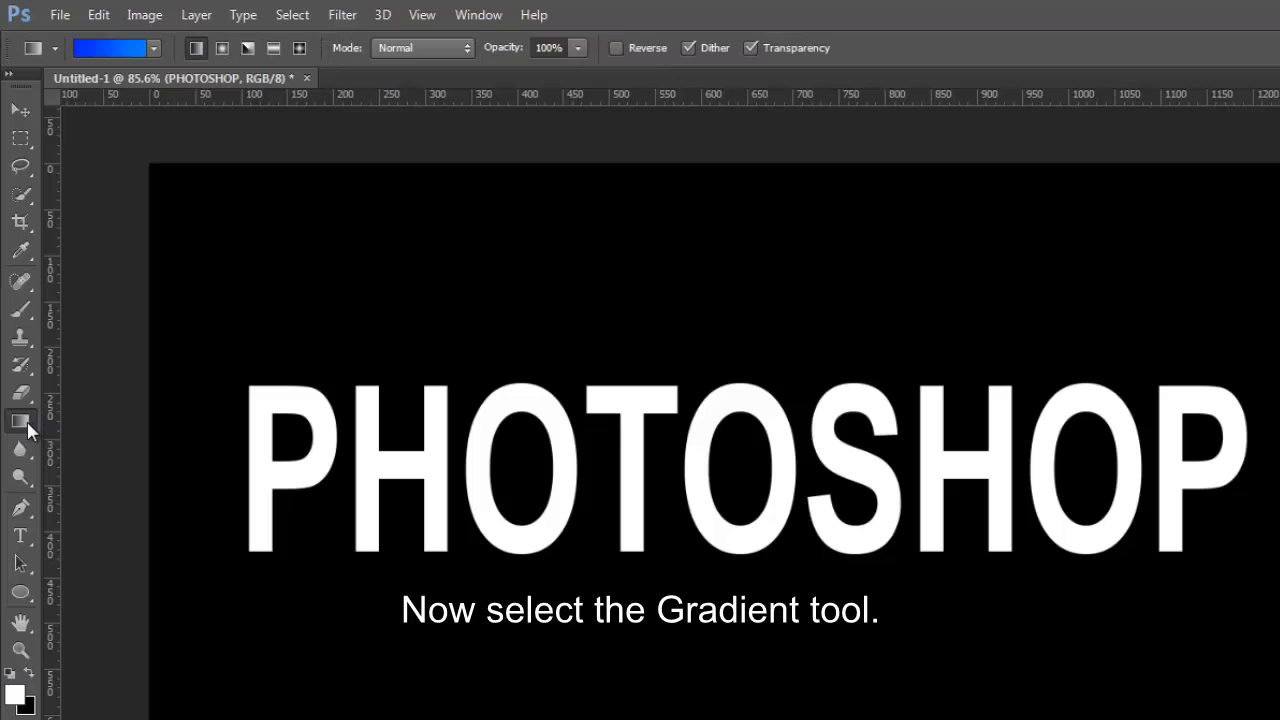
{"action": "left_click", "coordinate": [99, 47]}
{"action": "left_click", "coordinate": [574, 470]}
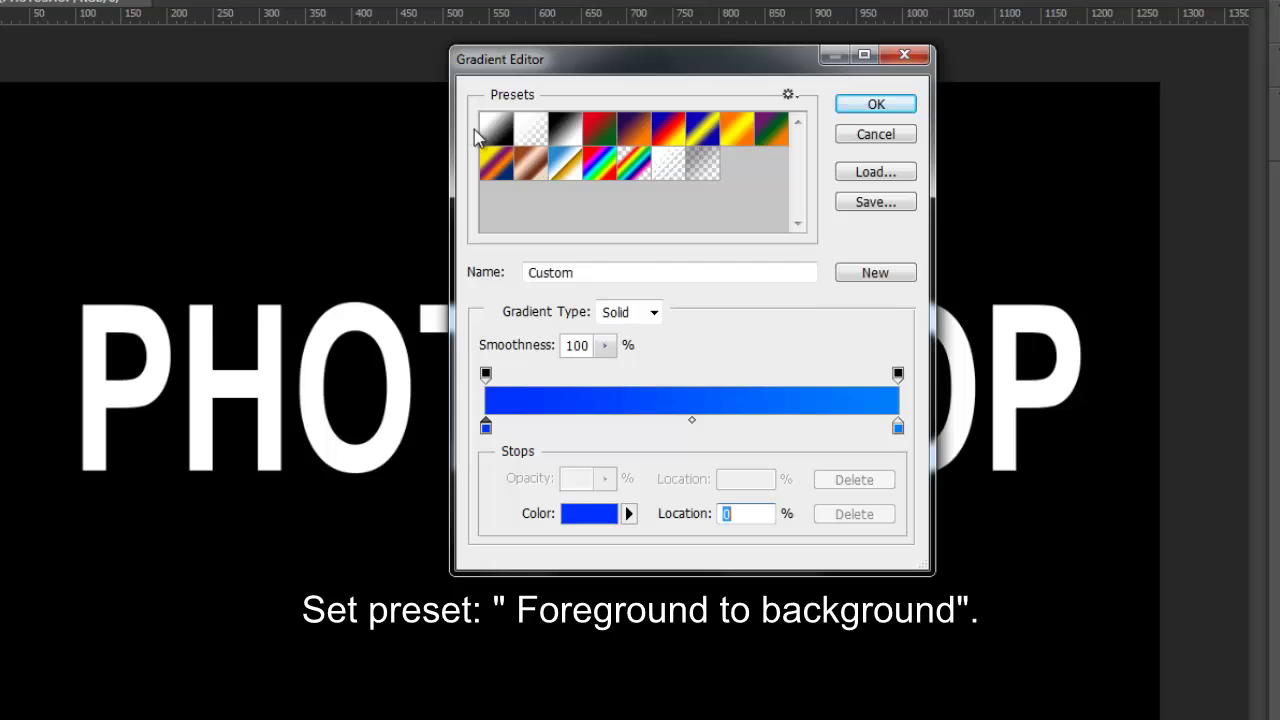
{"action": "left_click", "coordinate": [494, 130]}
{"action": "left_click", "coordinate": [486, 427]}
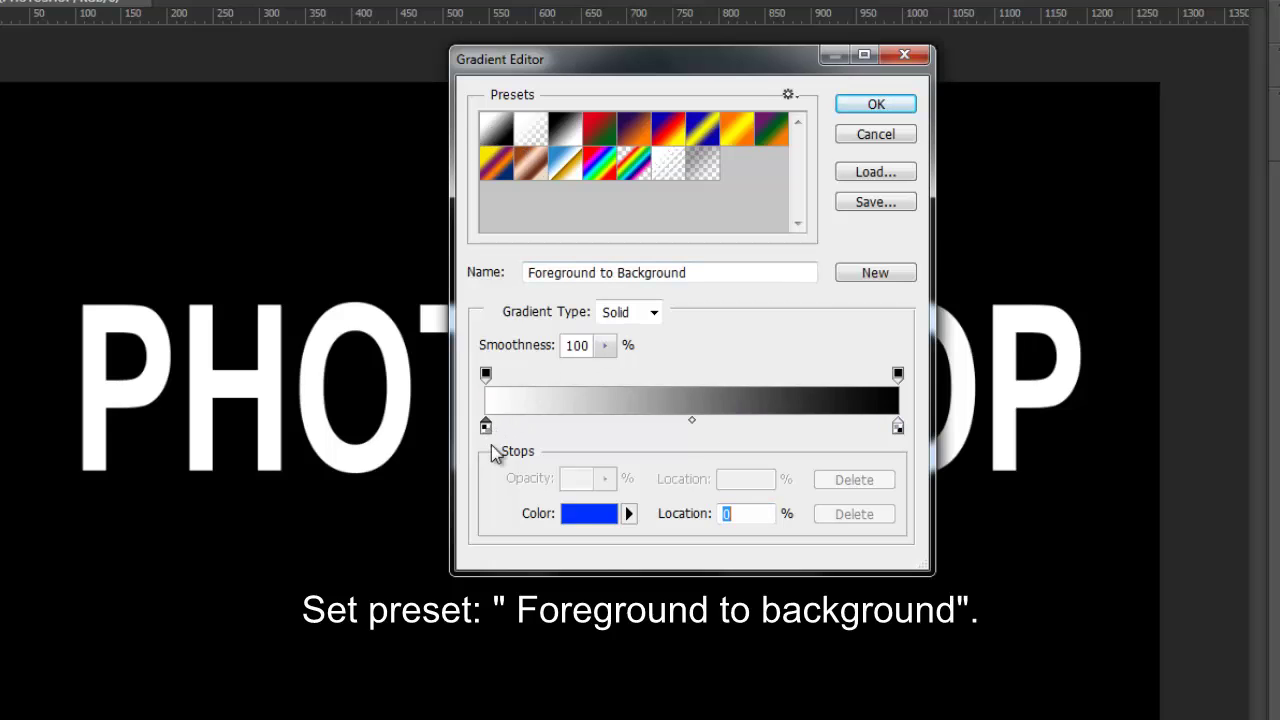
{"action": "left_click", "coordinate": [583, 514]}
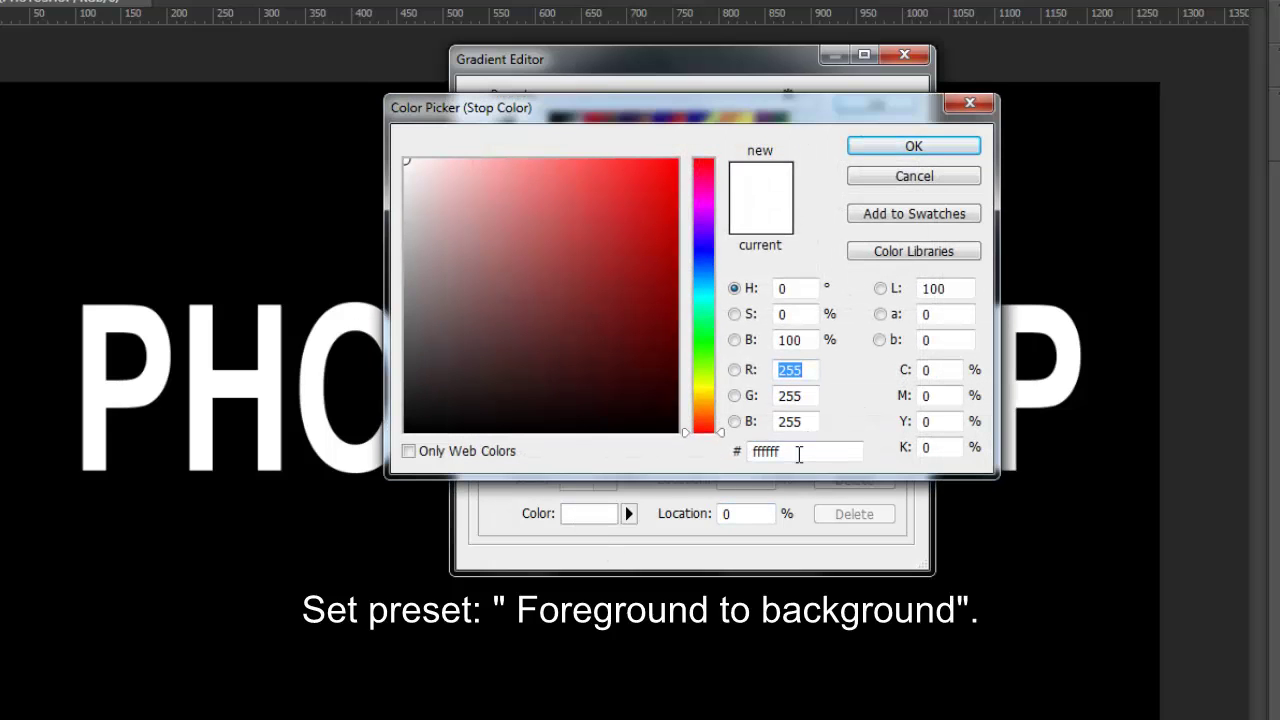
{"action": "left_click", "coordinate": [799, 454]}
{"action": "key", "text": "BackSpace"}
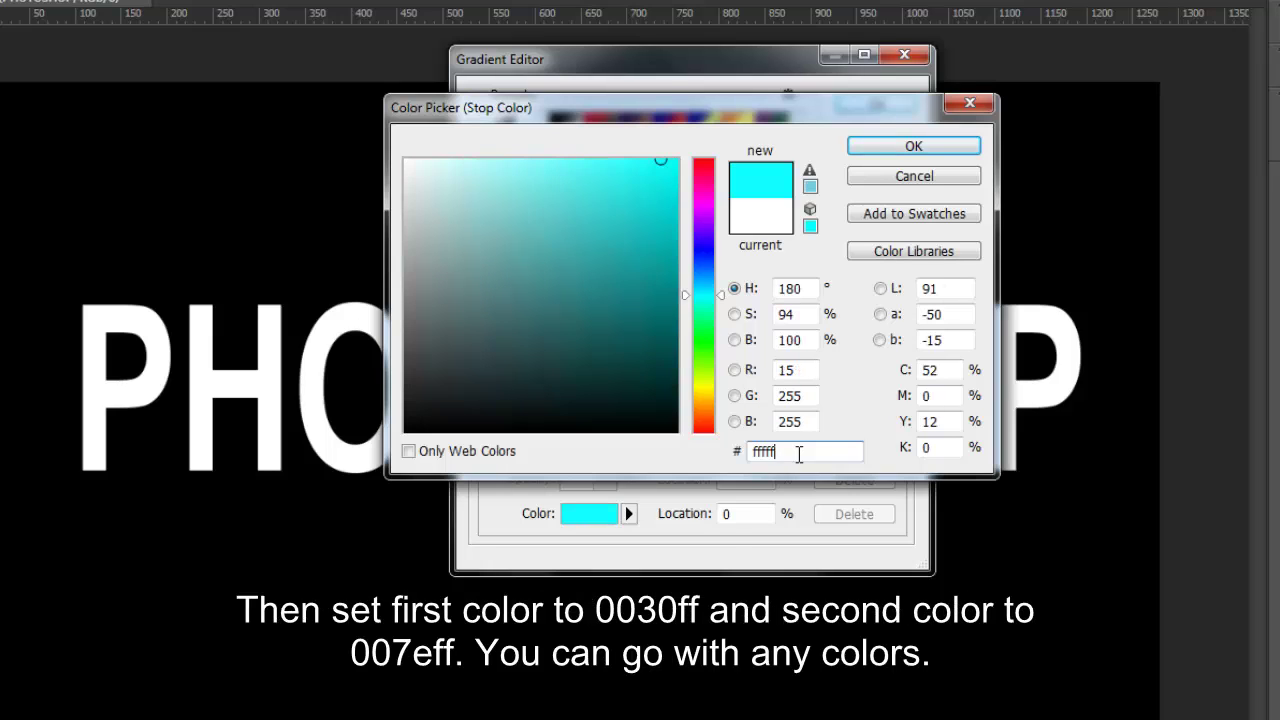
{"action": "key", "text": "BackSpace"}
{"action": "key", "text": "BackSpace"}
{"action": "key", "text": "BackSpace"}
{"action": "type", "text": "00"}
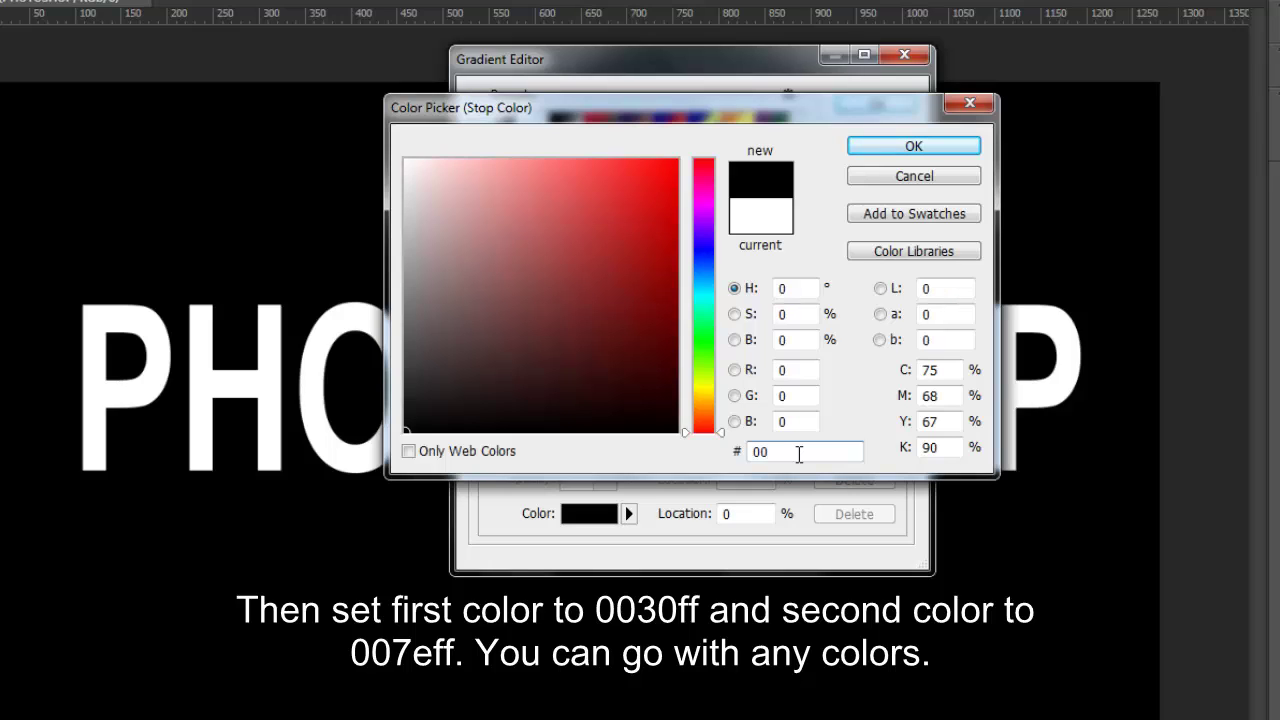
{"action": "type", "text": "3"}
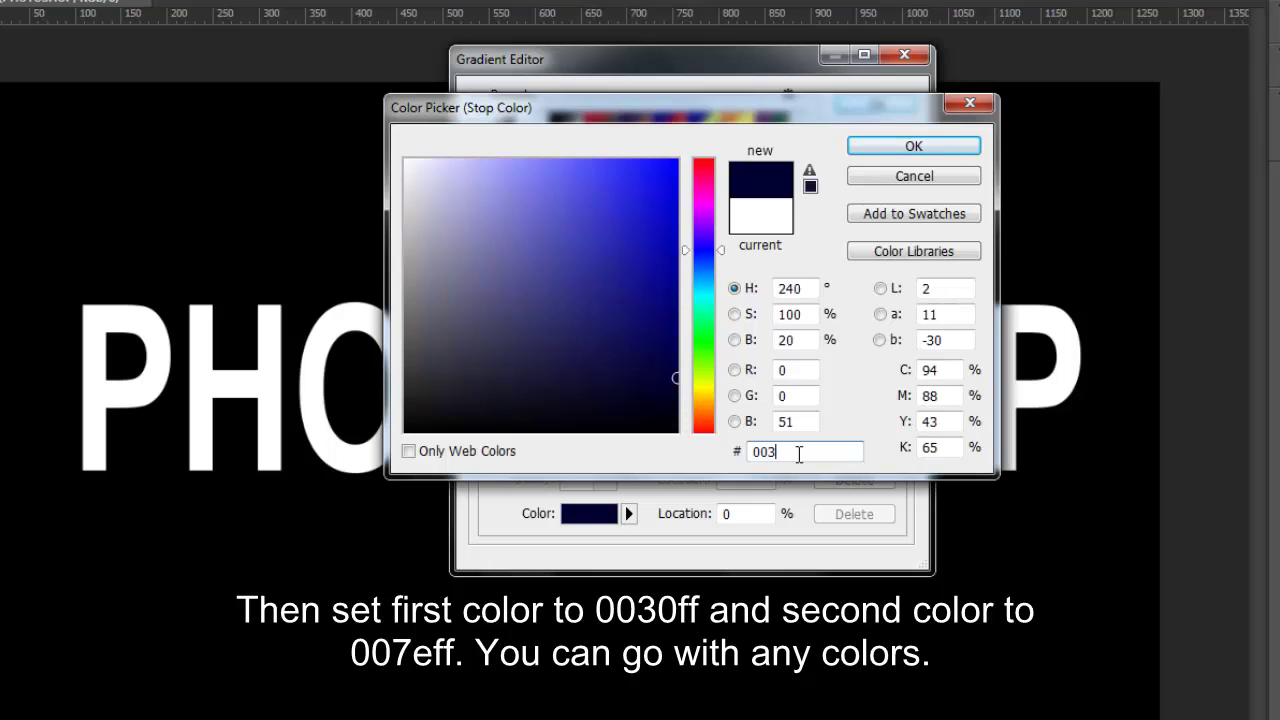
{"action": "type", "text": "0ff"}
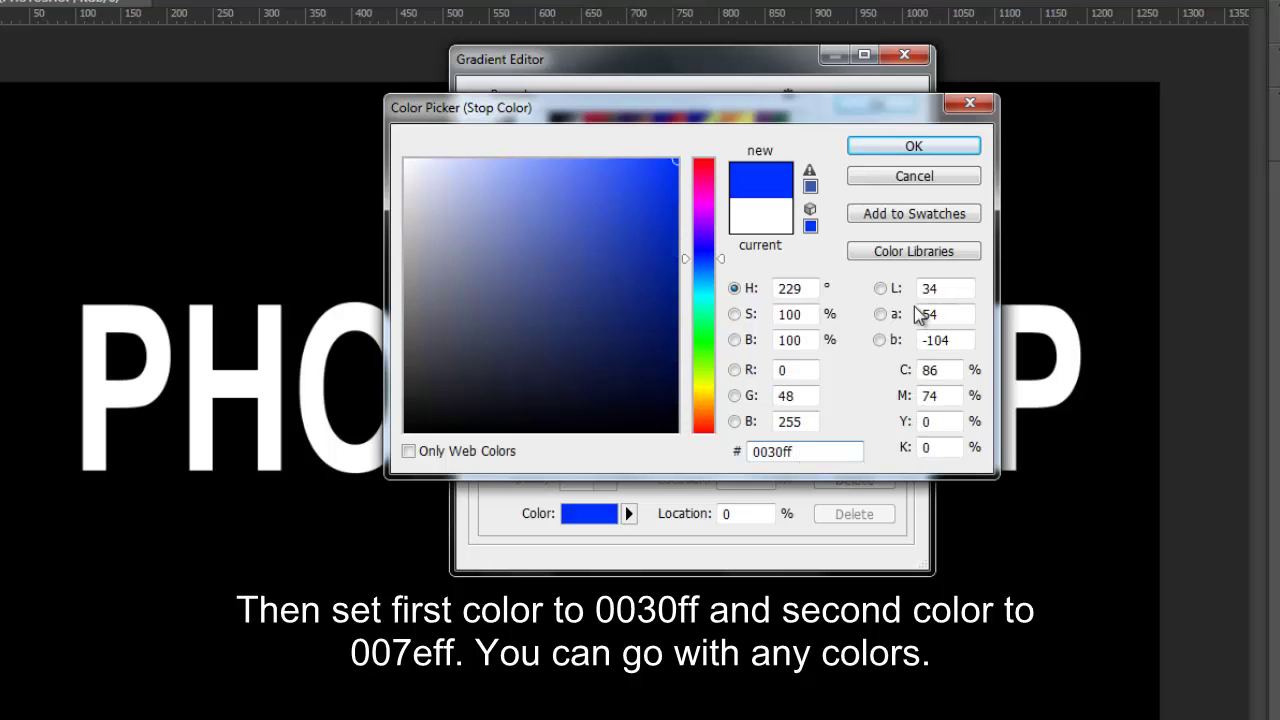
{"action": "left_click", "coordinate": [914, 146]}
- Set the right gradient stop to 007eff and accept the blue gradient
{"action": "left_click", "coordinate": [896, 427]}
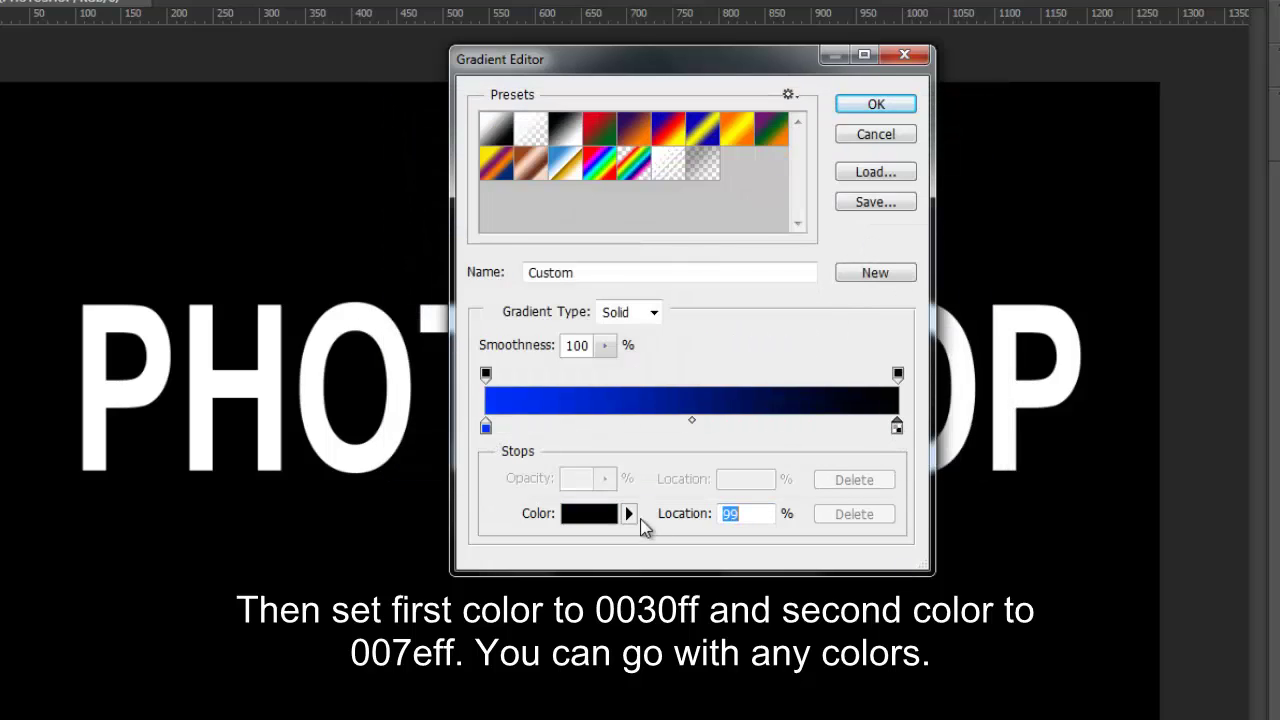
{"action": "left_click", "coordinate": [605, 514]}
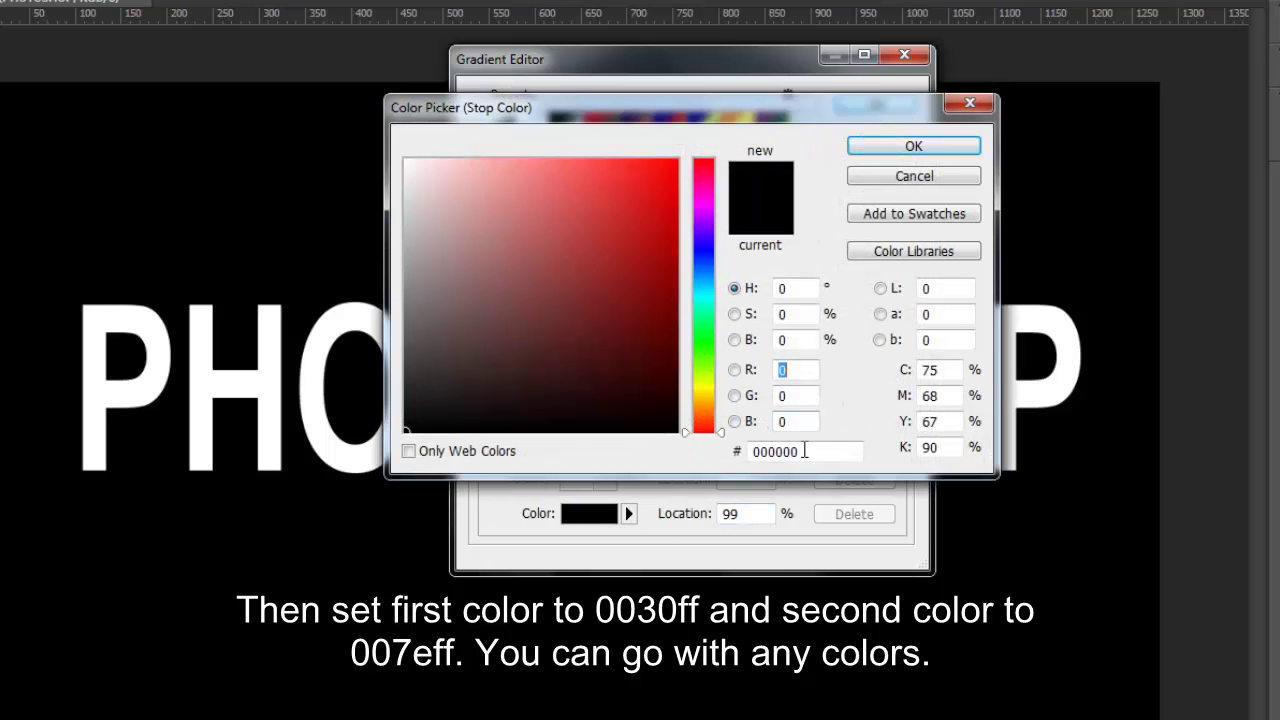
{"action": "left_click", "coordinate": [804, 451]}
{"action": "type", "text": "00"}
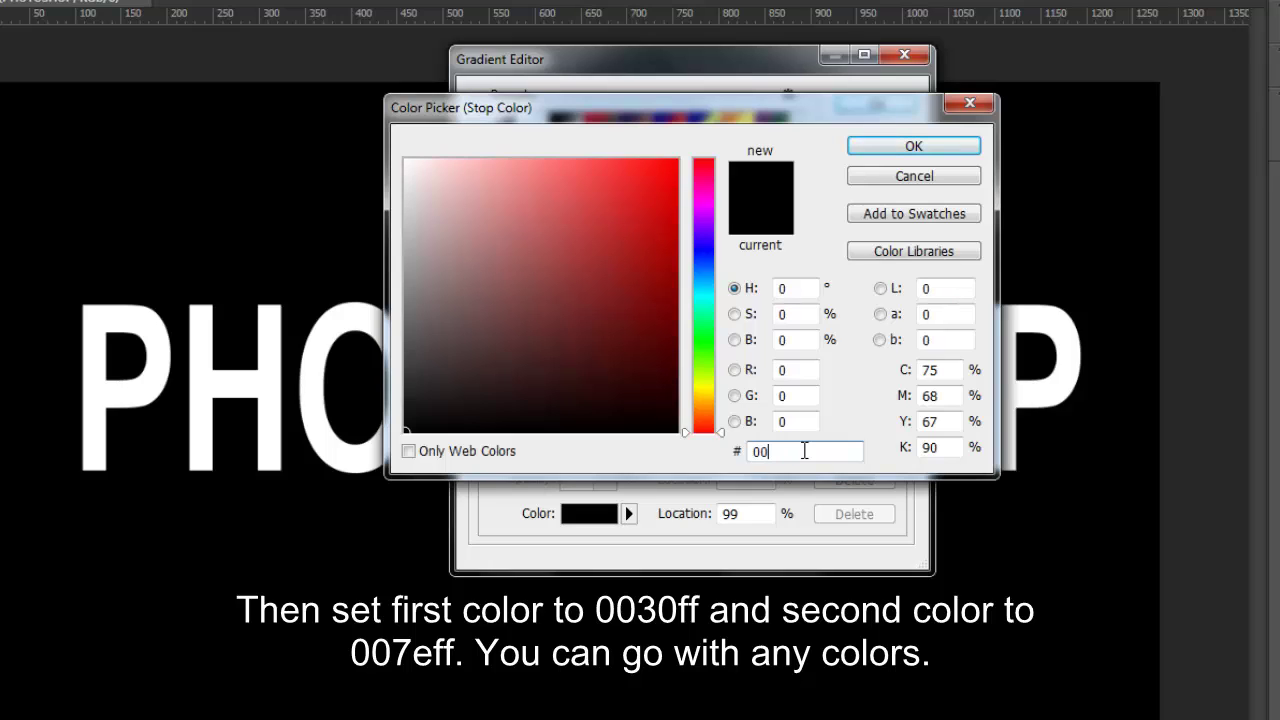
{"action": "type", "text": "7e"}
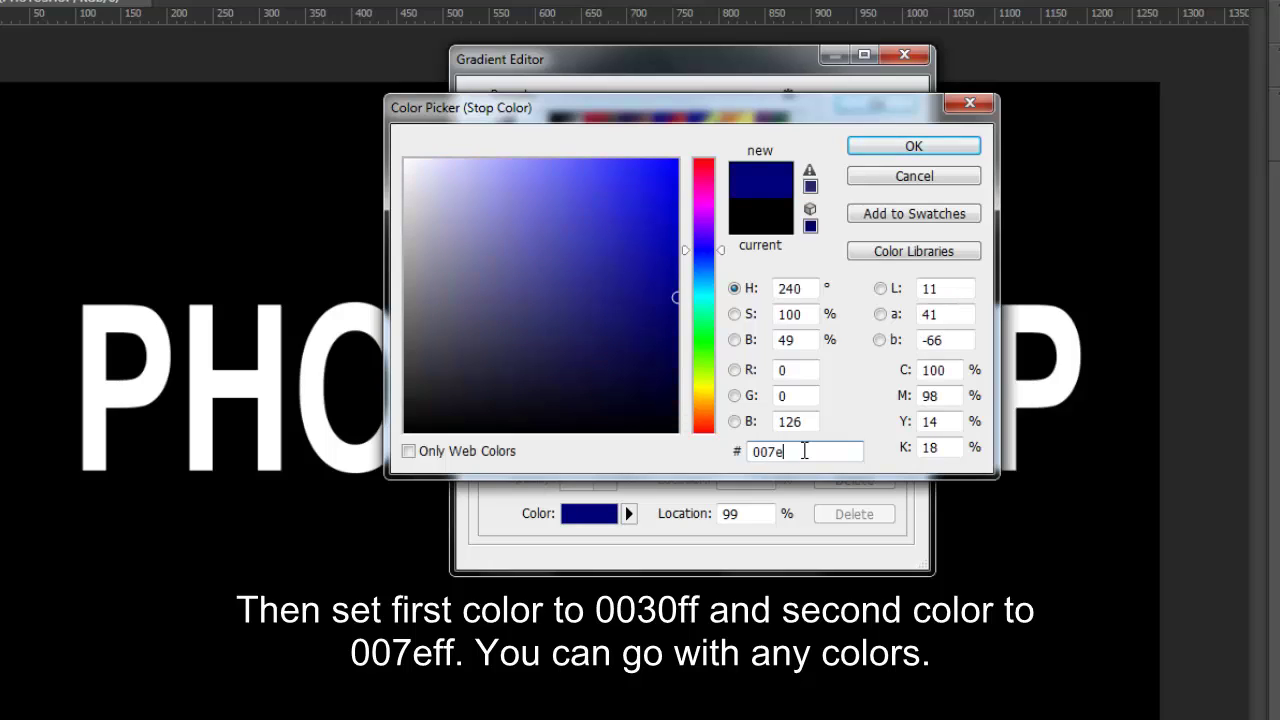
{"action": "type", "text": "ff"}
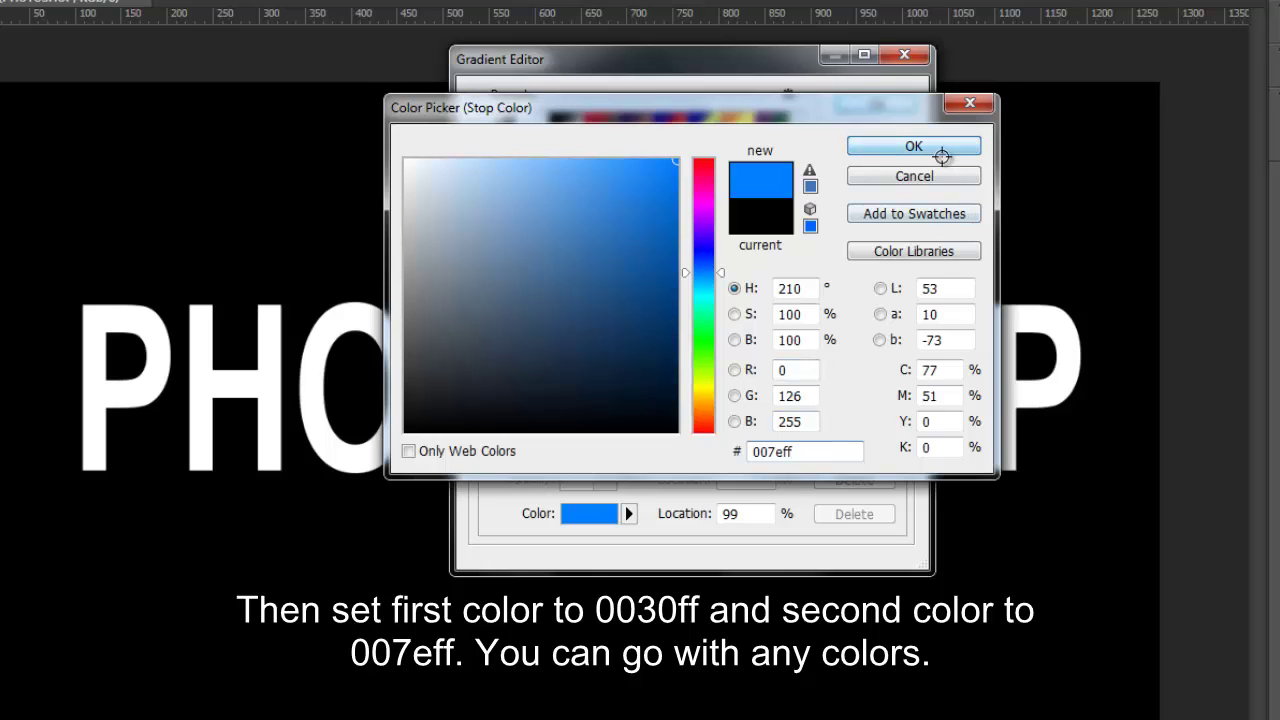
{"action": "left_click", "coordinate": [955, 148]}
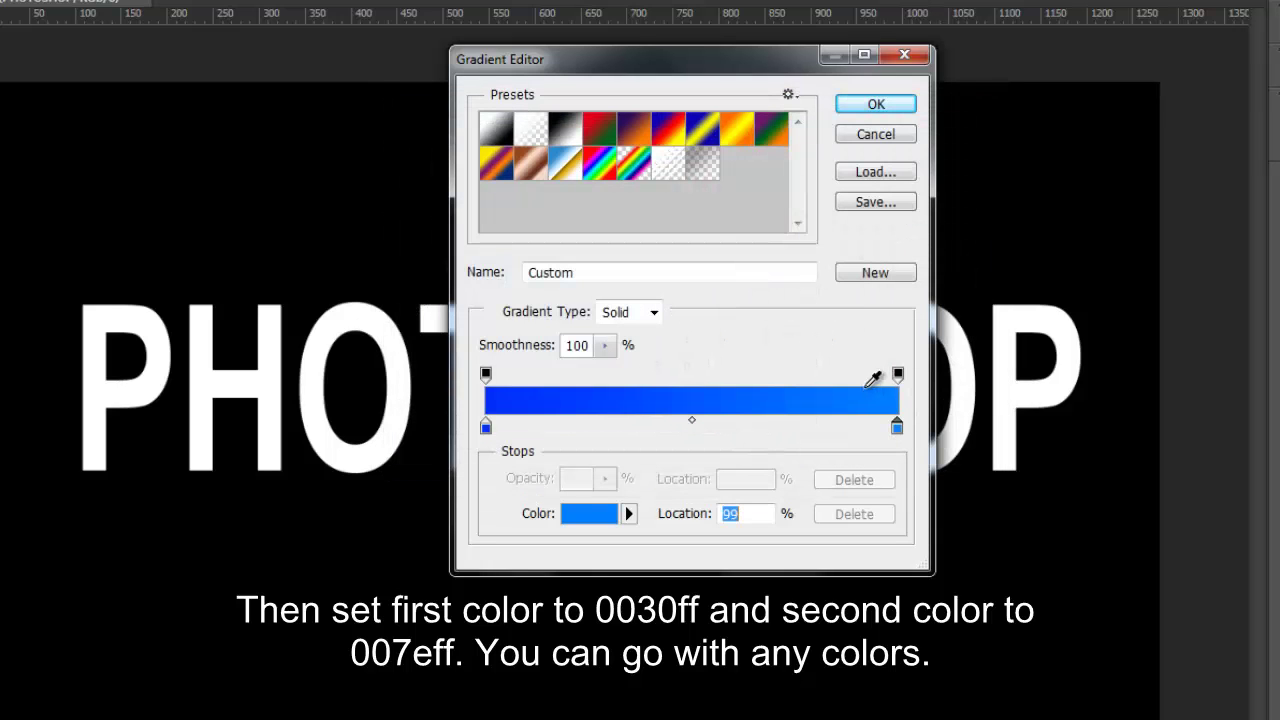
{"action": "left_click", "coordinate": [877, 106]}
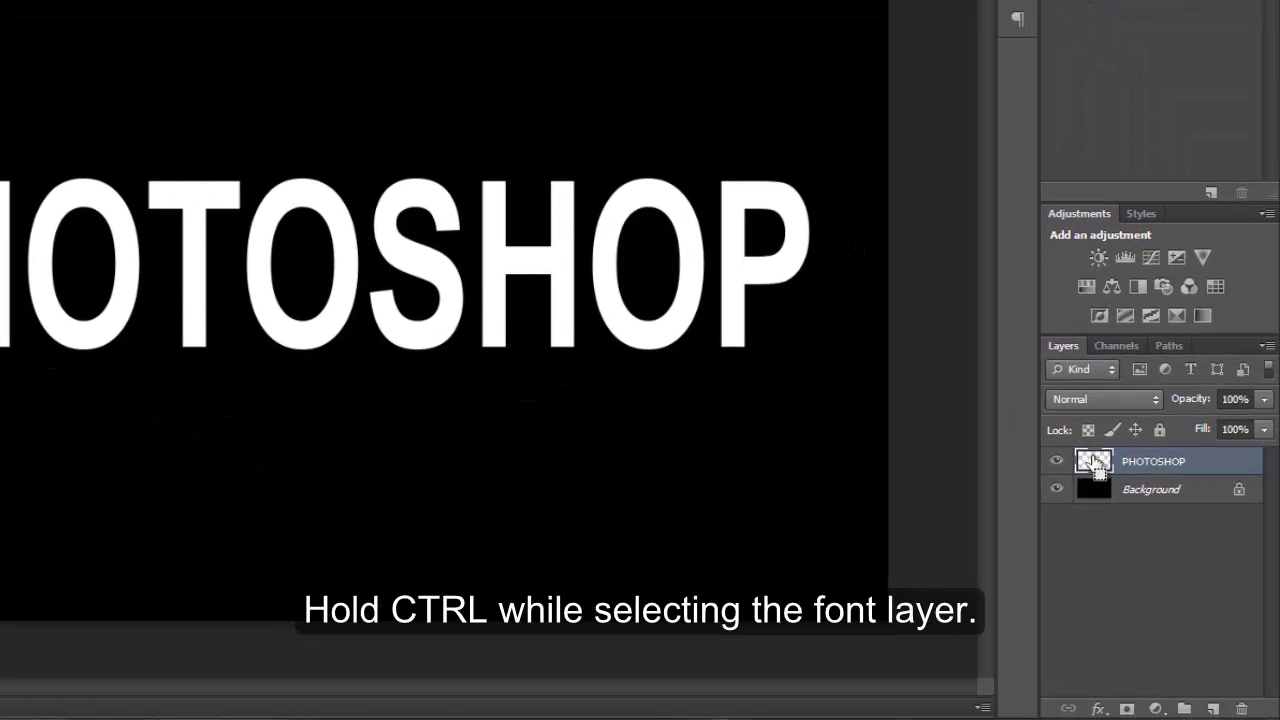
- Select the letter shapes, drag the blue gradient left to right across them, then deselect
{"action": "left_click", "coordinate": [1096, 464], "text": "ctrl"}
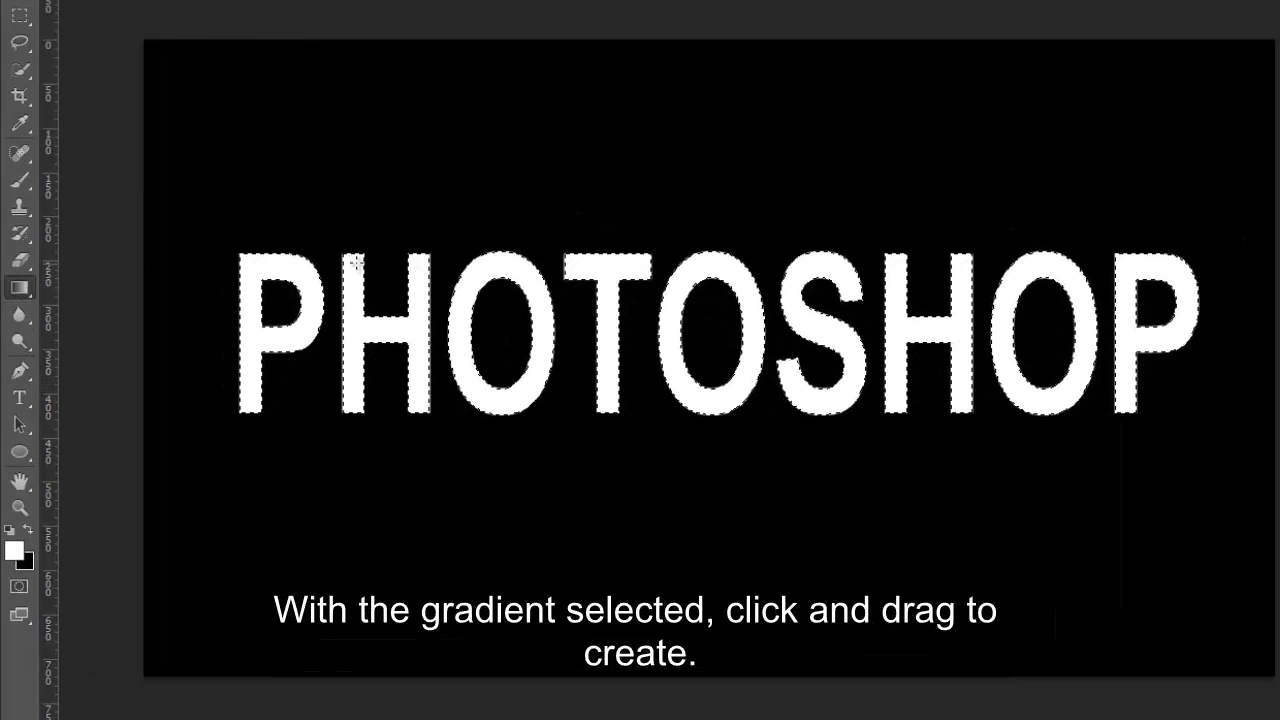
{"action": "mouse_move", "coordinate": [420, 256]}
{"action": "left_mouse_down"}
{"action": "mouse_move", "coordinate": [722, 340]}
{"action": "mouse_move", "coordinate": [703, 368]}
{"action": "left_mouse_up"}
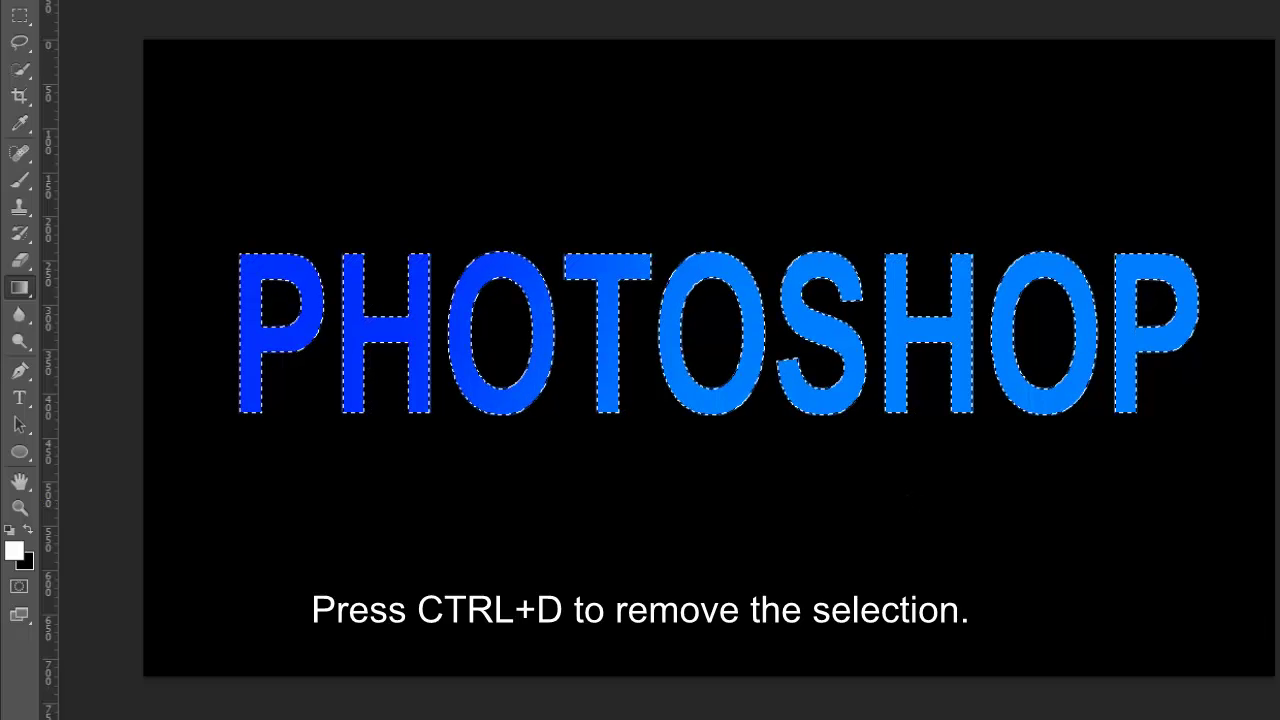
{"action": "key", "text": "ctrl+d"}
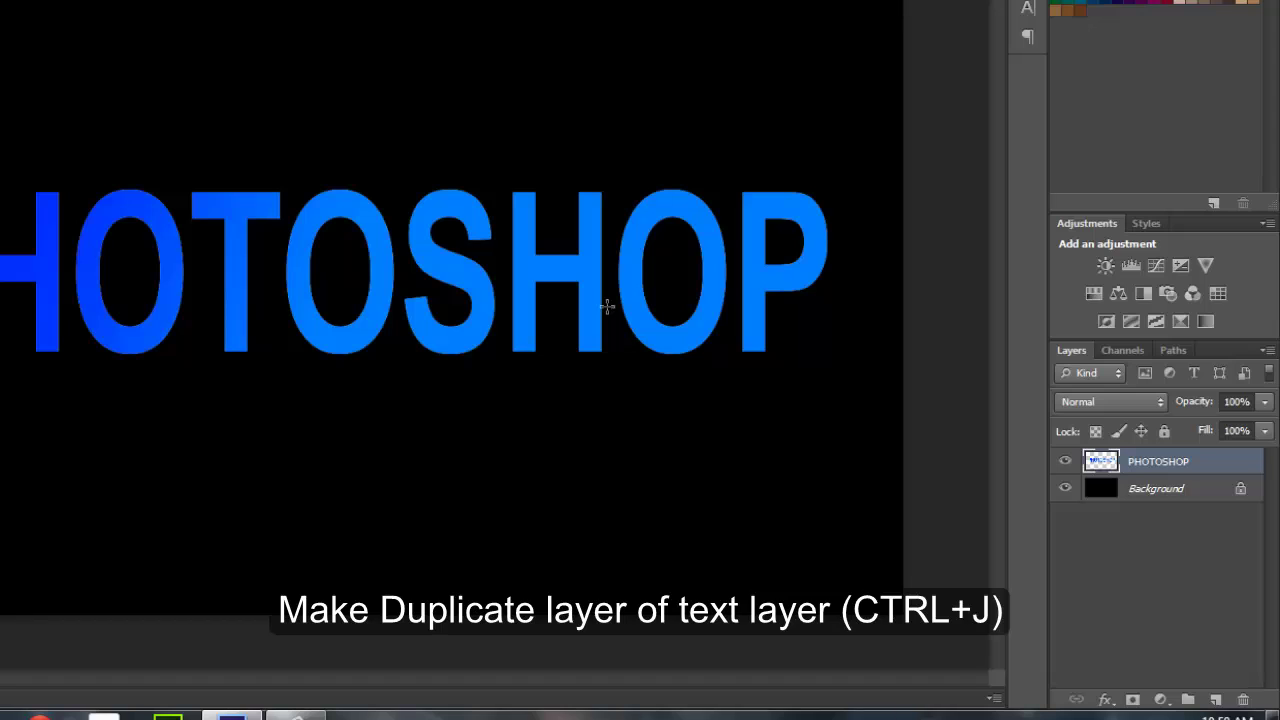
- Duplicate the text layer and add a Clouds-filled layer above it in Color Dodge mode
{"action": "left_click_drag", "start_coordinate": [1240, 467], "coordinate": [1214, 698]}
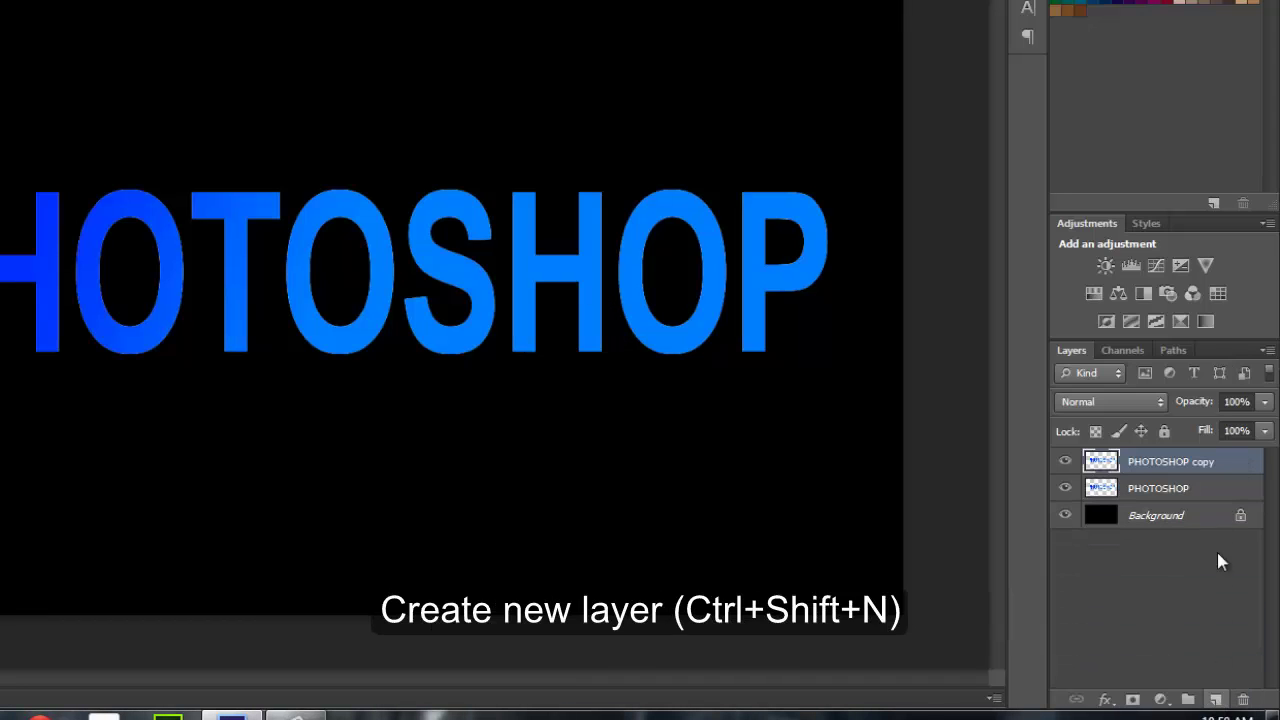
{"action": "left_click", "coordinate": [1217, 700]}
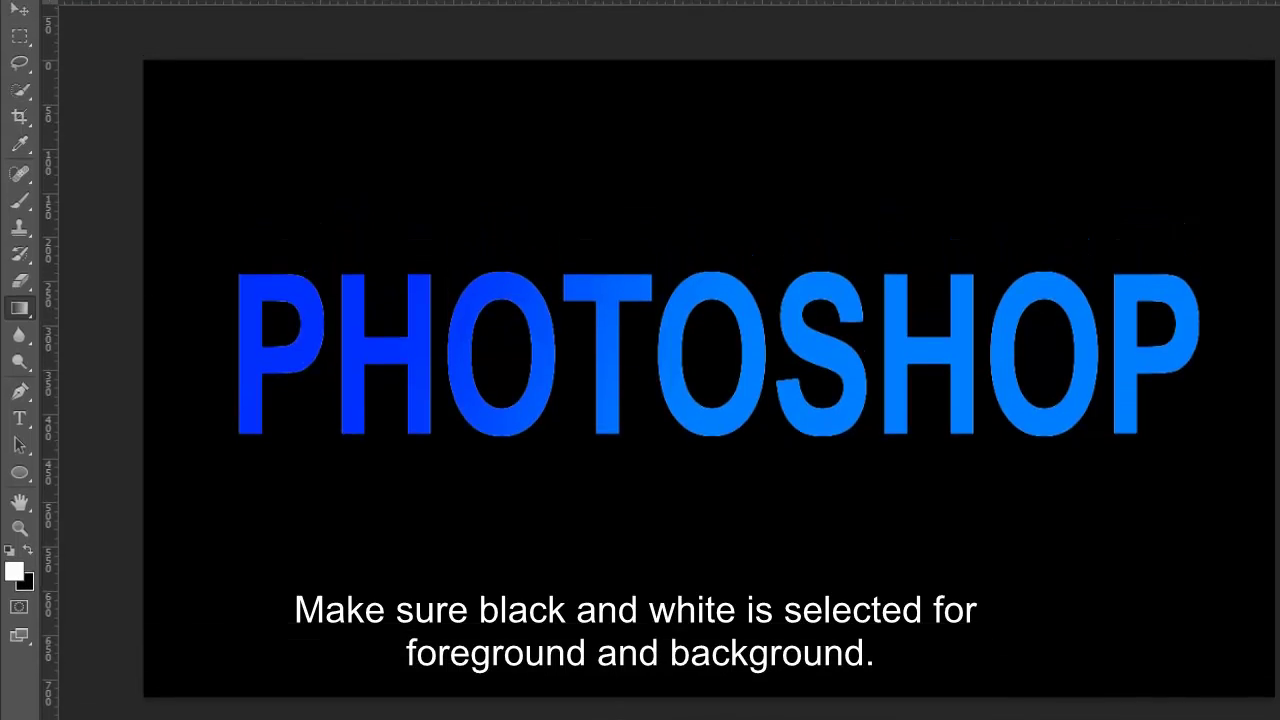
{"action": "left_click", "coordinate": [329, 14]}
{"action": "mouse_move", "coordinate": [348, 301]}
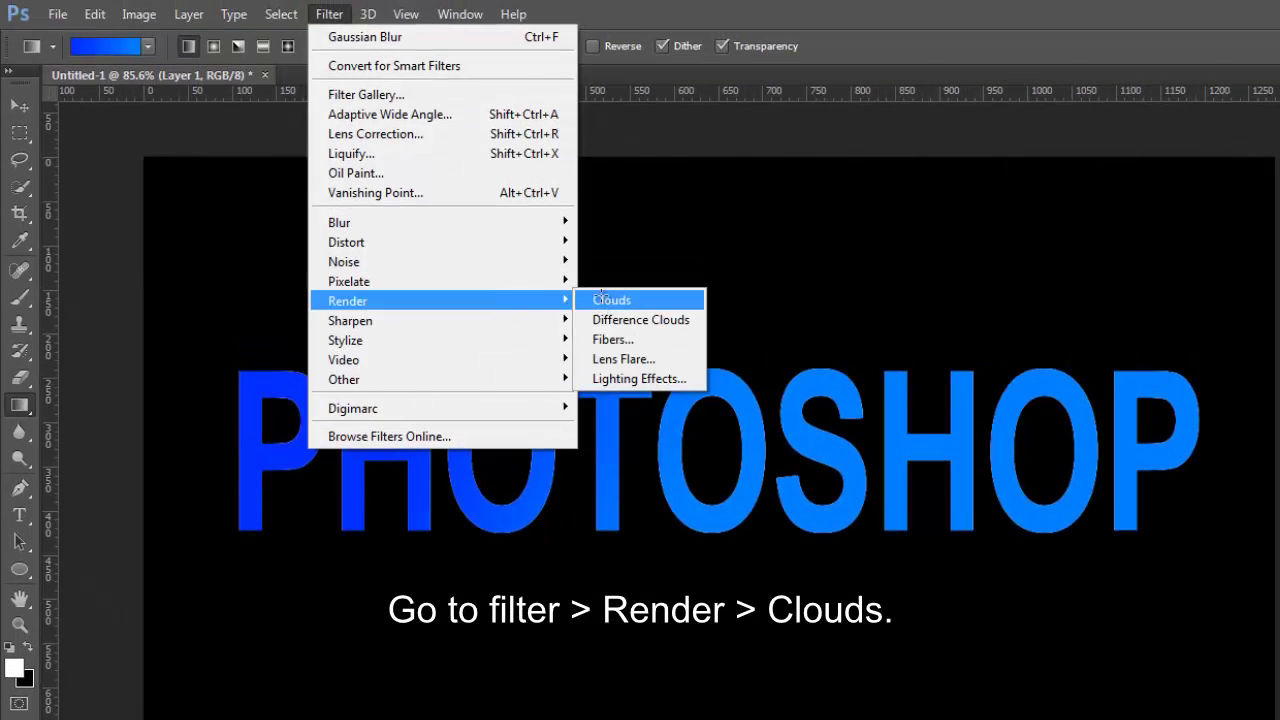
{"action": "left_click", "coordinate": [611, 300]}
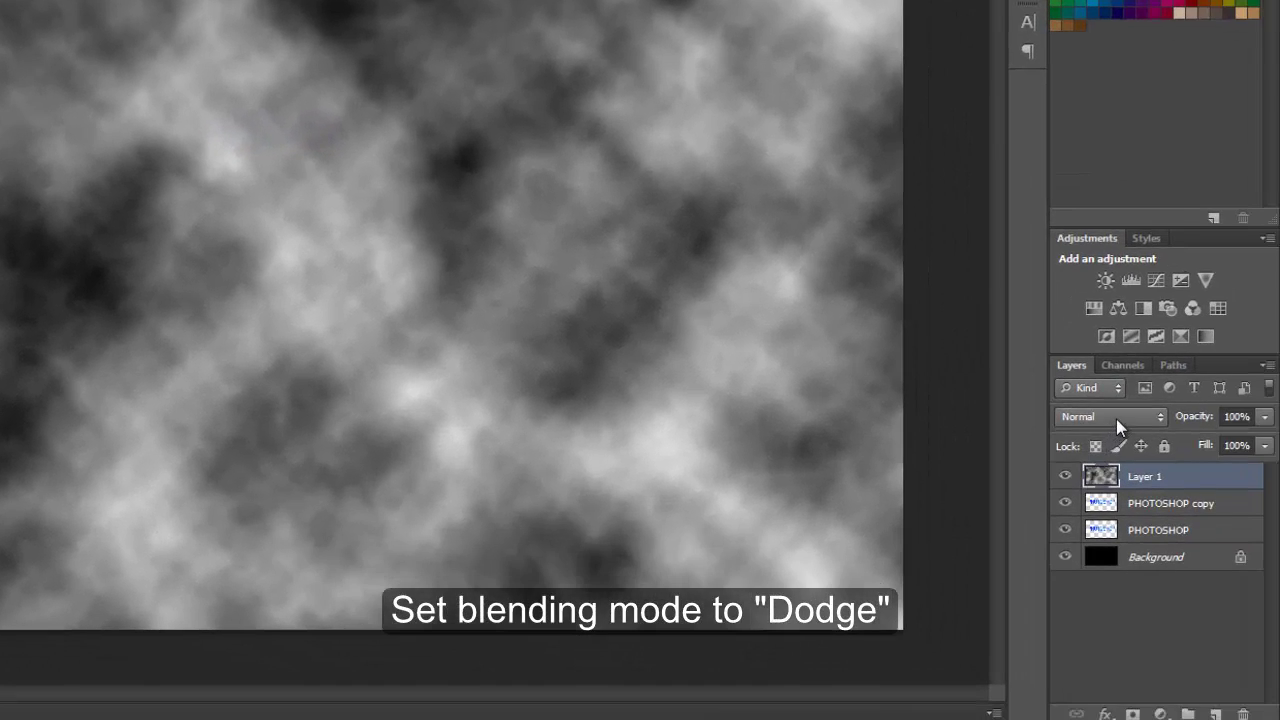
{"action": "left_click", "coordinate": [1116, 419]}
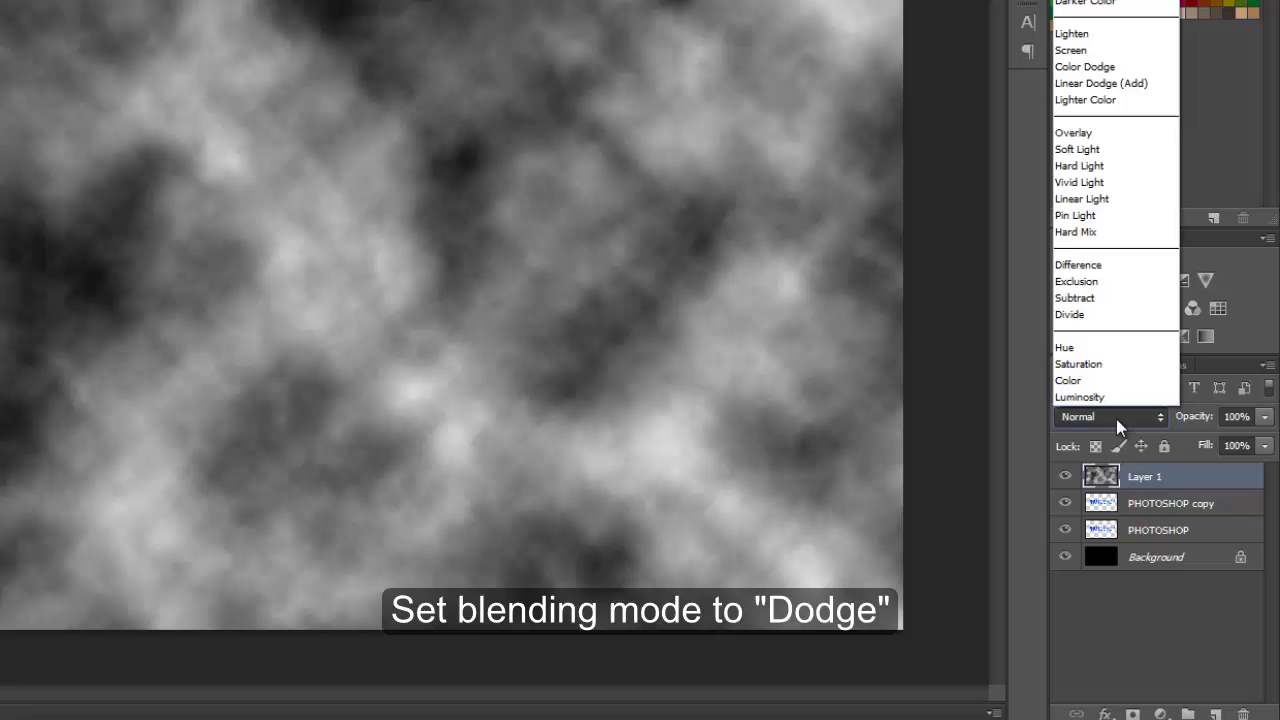
{"action": "left_click", "coordinate": [1110, 67]}
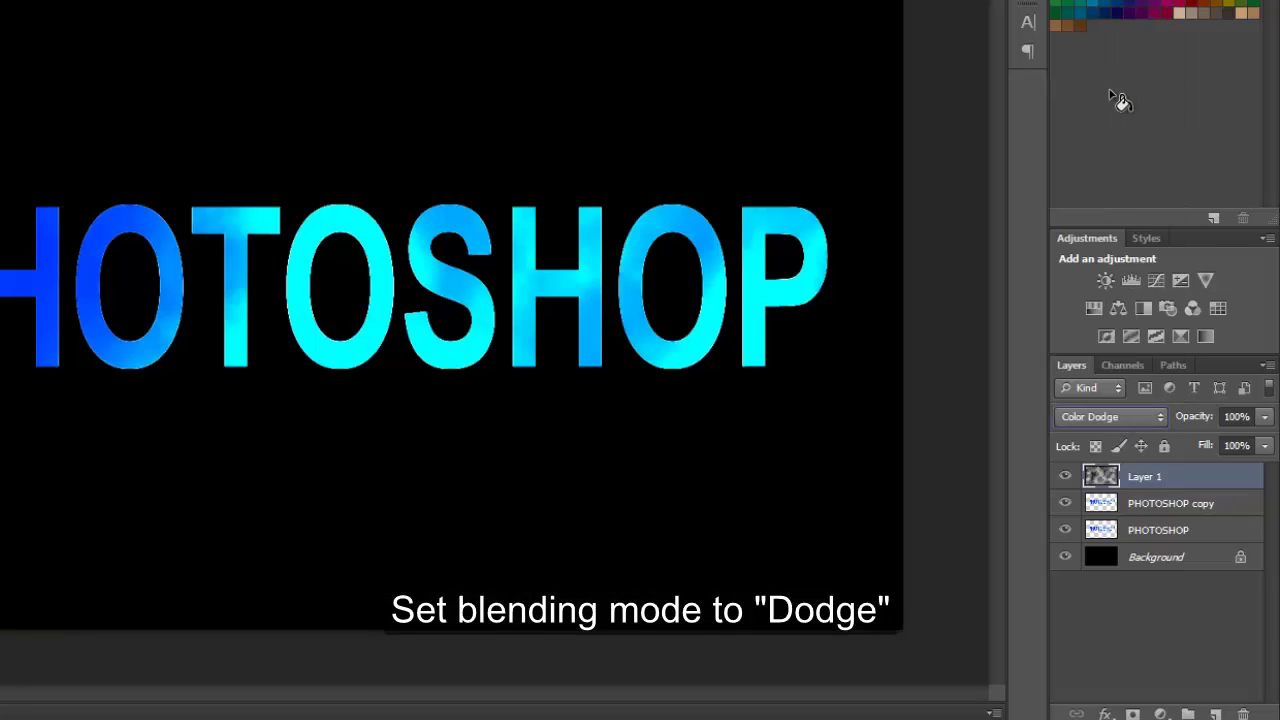
{"action": "left_click", "coordinate": [1234, 511]}
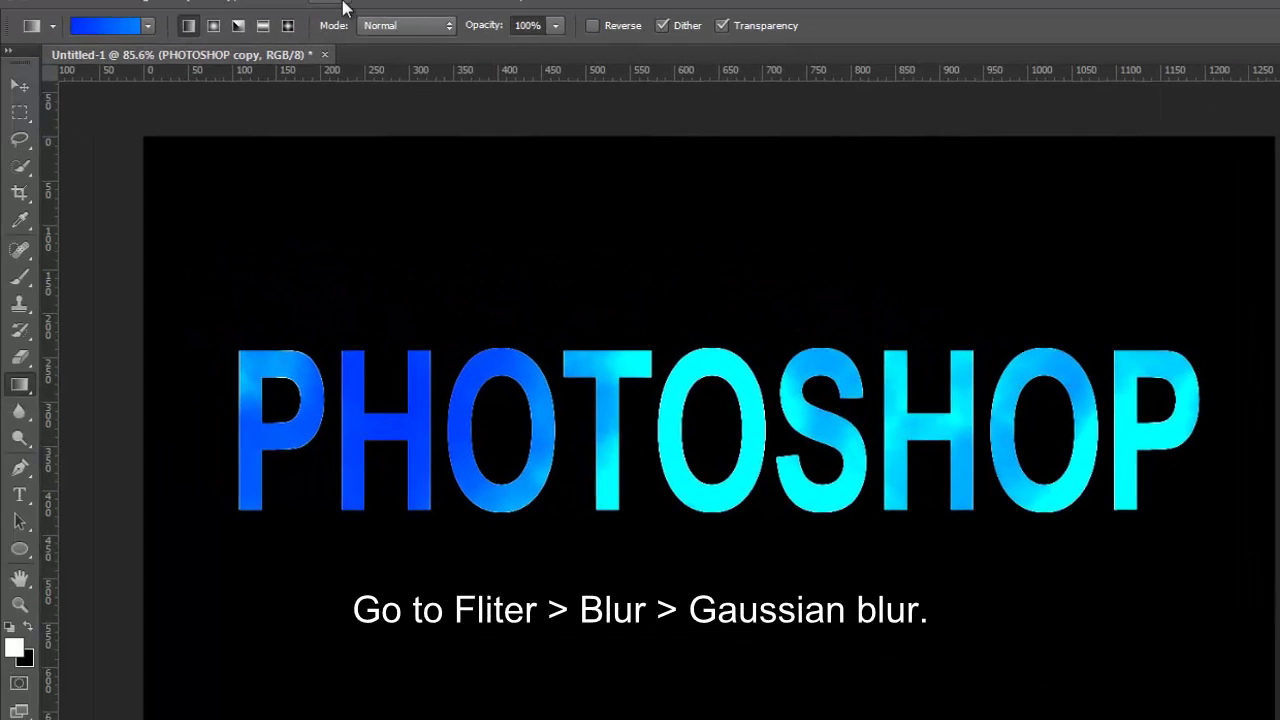
- Apply an 80.0 px Gaussian Blur to the PHOTOSHOP copy layer
{"action": "left_click", "coordinate": [343, 3]}
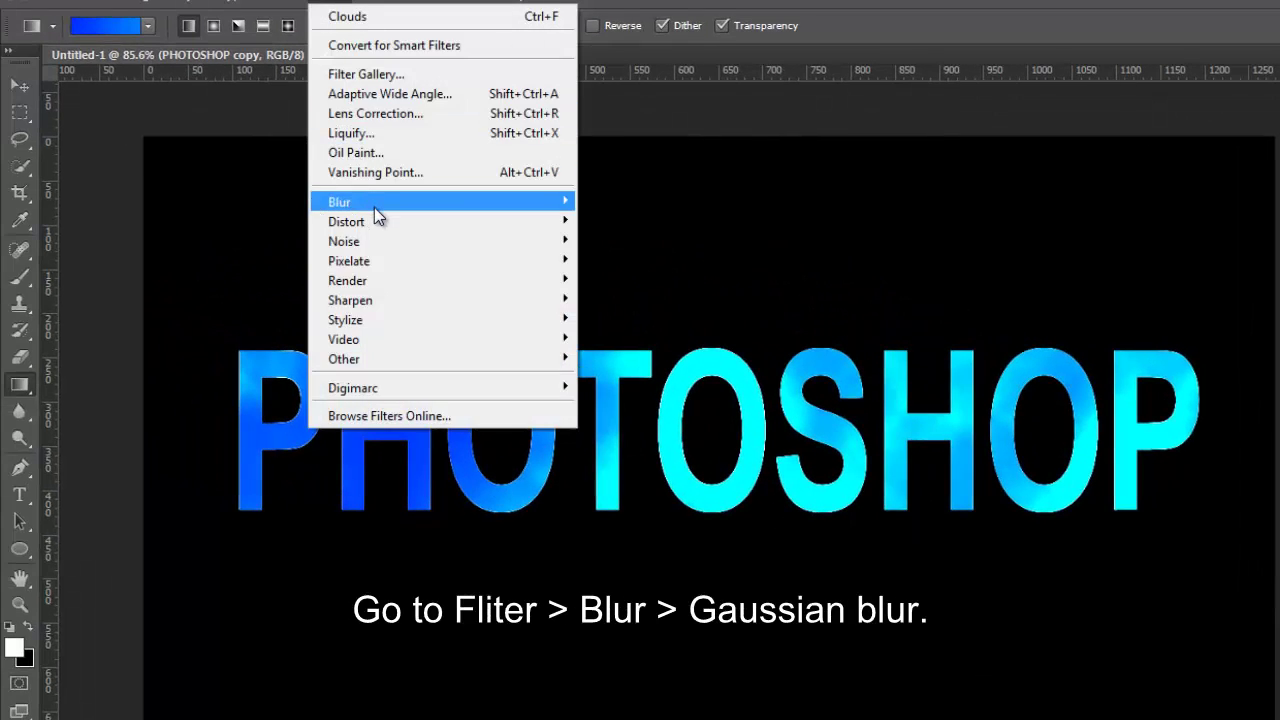
{"action": "mouse_move", "coordinate": [340, 202]}
{"action": "left_click", "coordinate": [633, 348]}
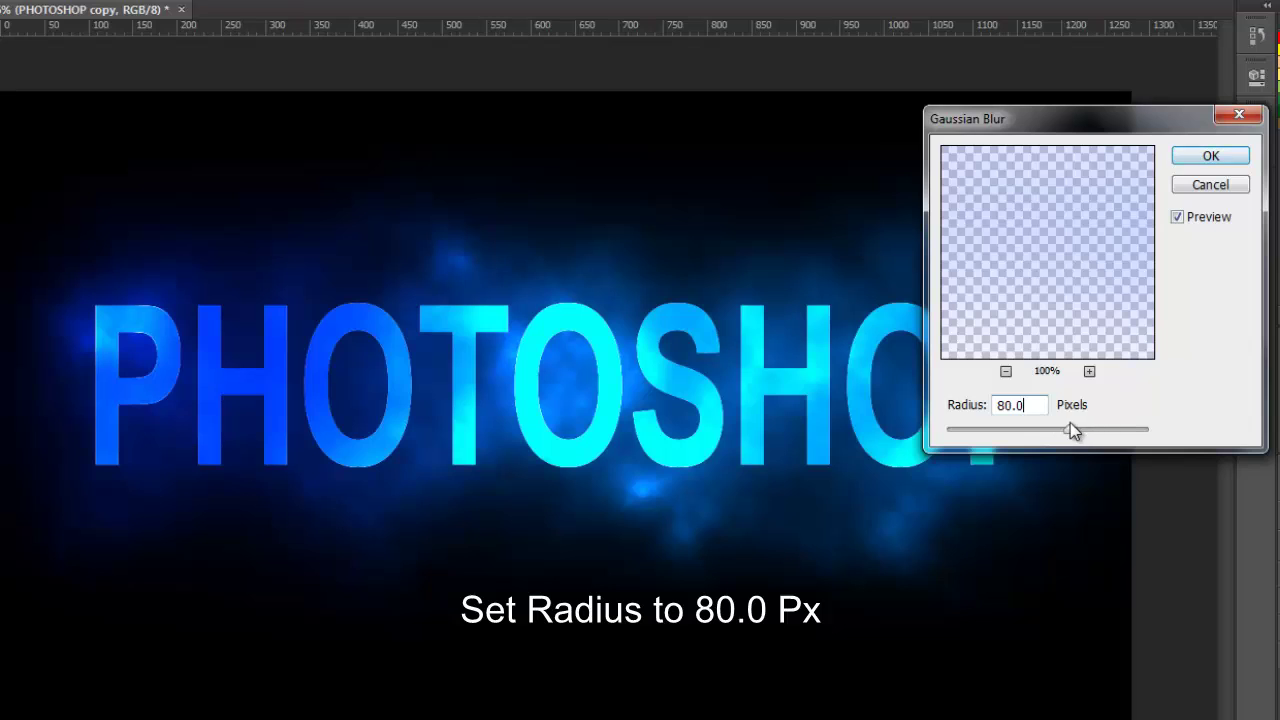
{"action": "mouse_move", "coordinate": [1069, 429]}
{"action": "left_mouse_down"}
{"action": "mouse_move", "coordinate": [1117, 429]}
{"action": "mouse_move", "coordinate": [1076, 428]}
{"action": "left_mouse_up"}
{"action": "double_click", "coordinate": [1037, 405]}
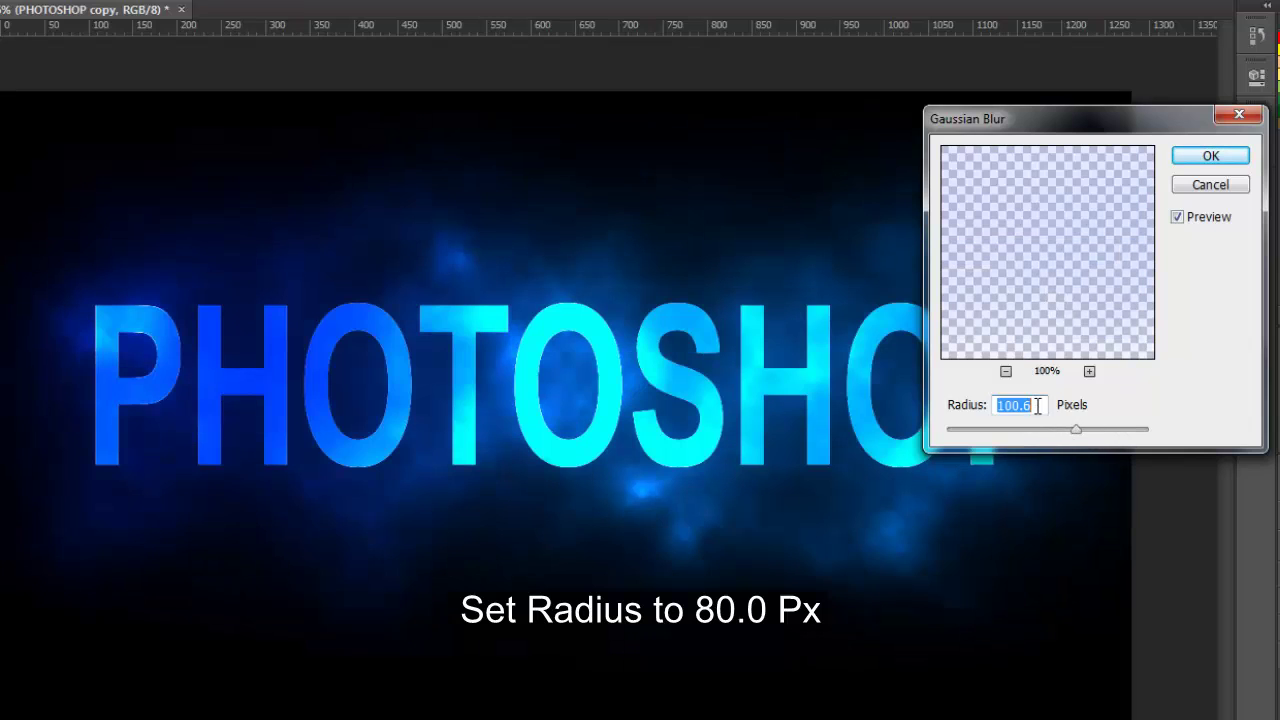
{"action": "type", "text": "8"}
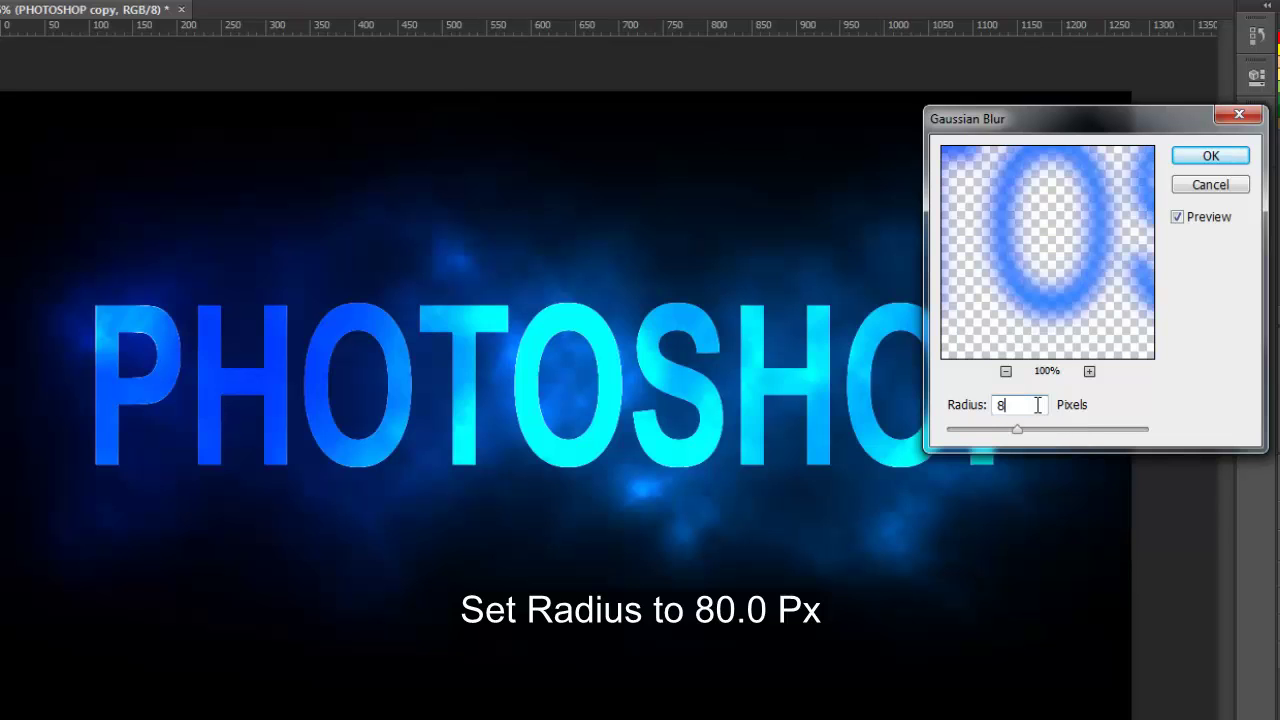
{"action": "type", "text": "0.0"}
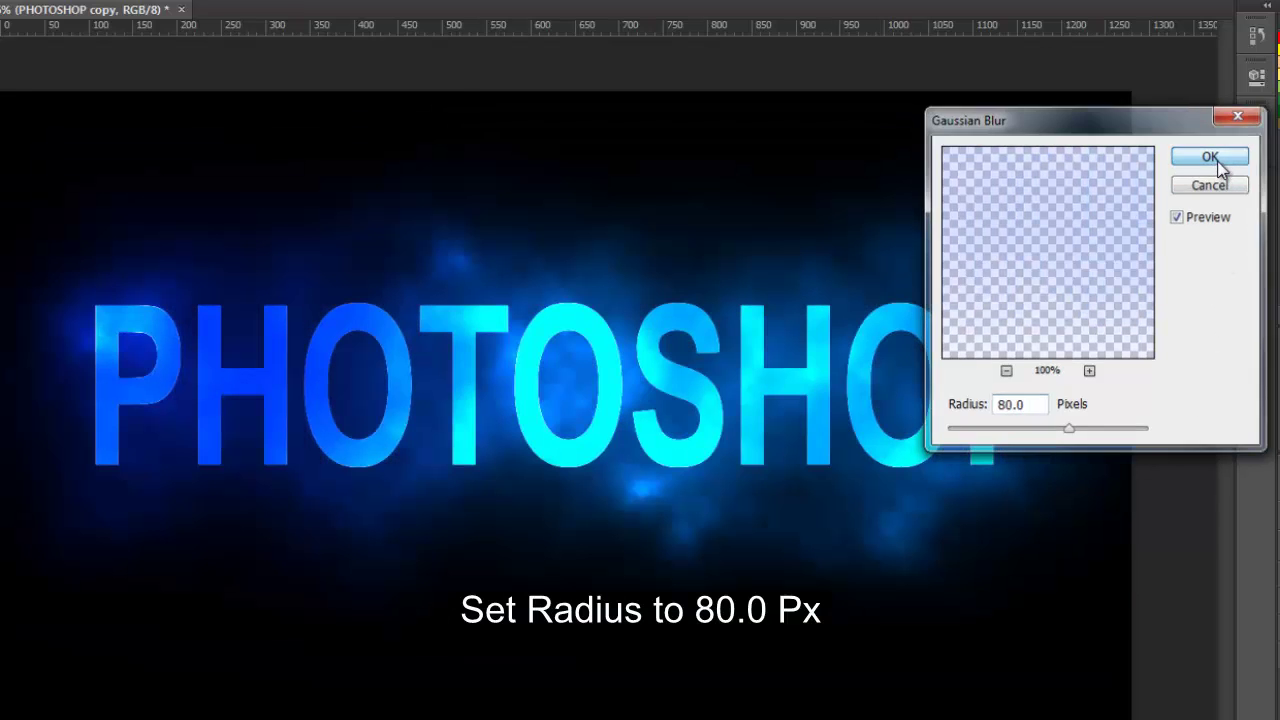
{"action": "left_click", "coordinate": [1218, 162]}
{"action": "left_click", "coordinate": [1192, 497]}
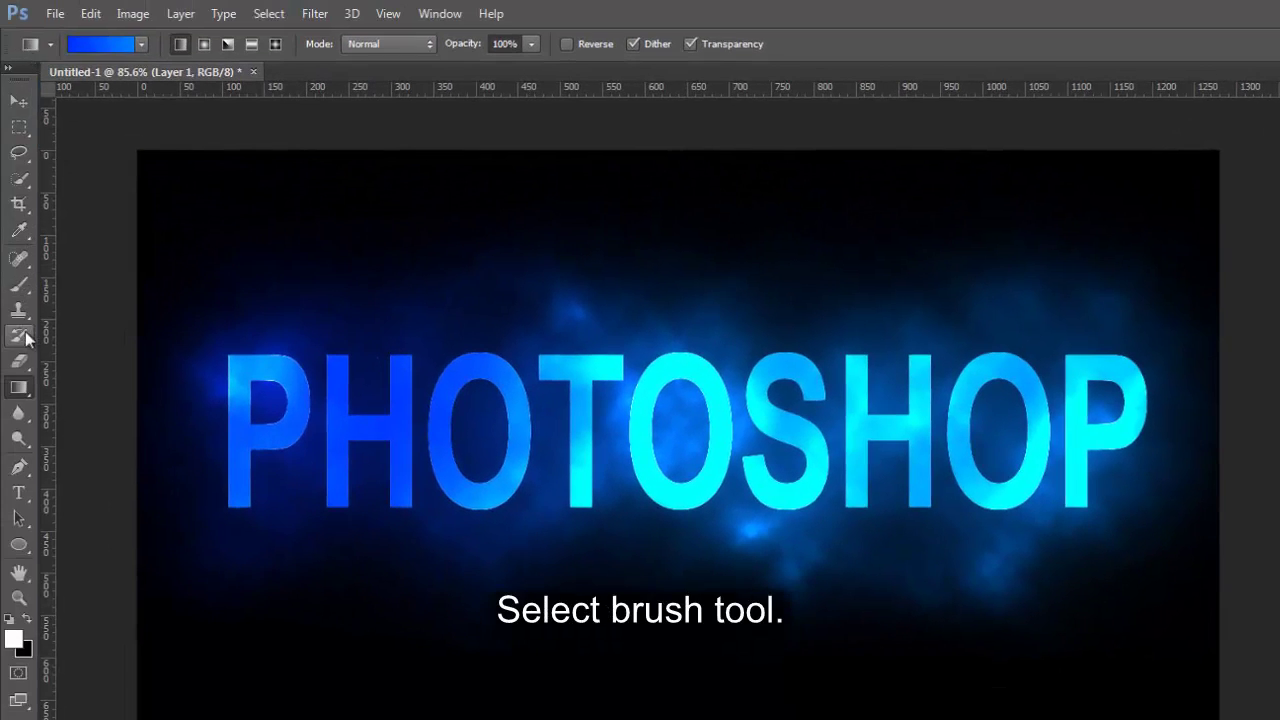
- Switch to the Brush tool with the 448 sparkle brush preset
{"action": "left_click", "coordinate": [23, 286]}
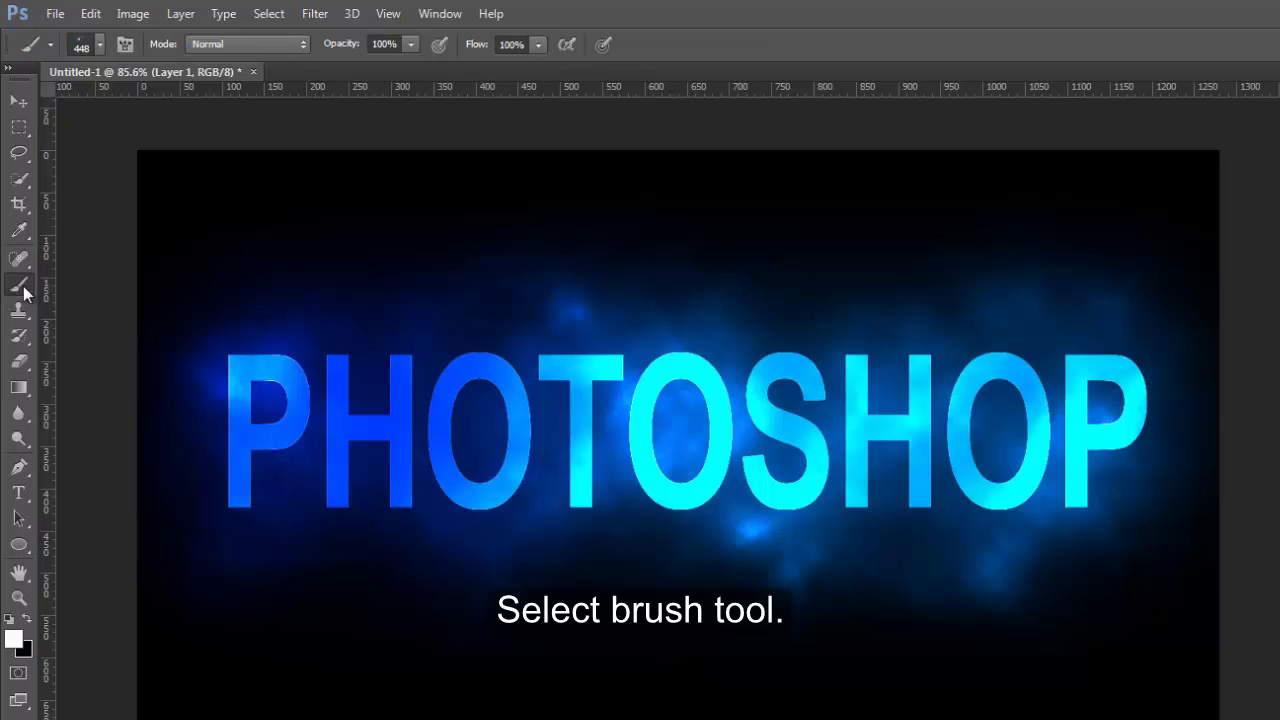
{"action": "left_click", "coordinate": [102, 44]}
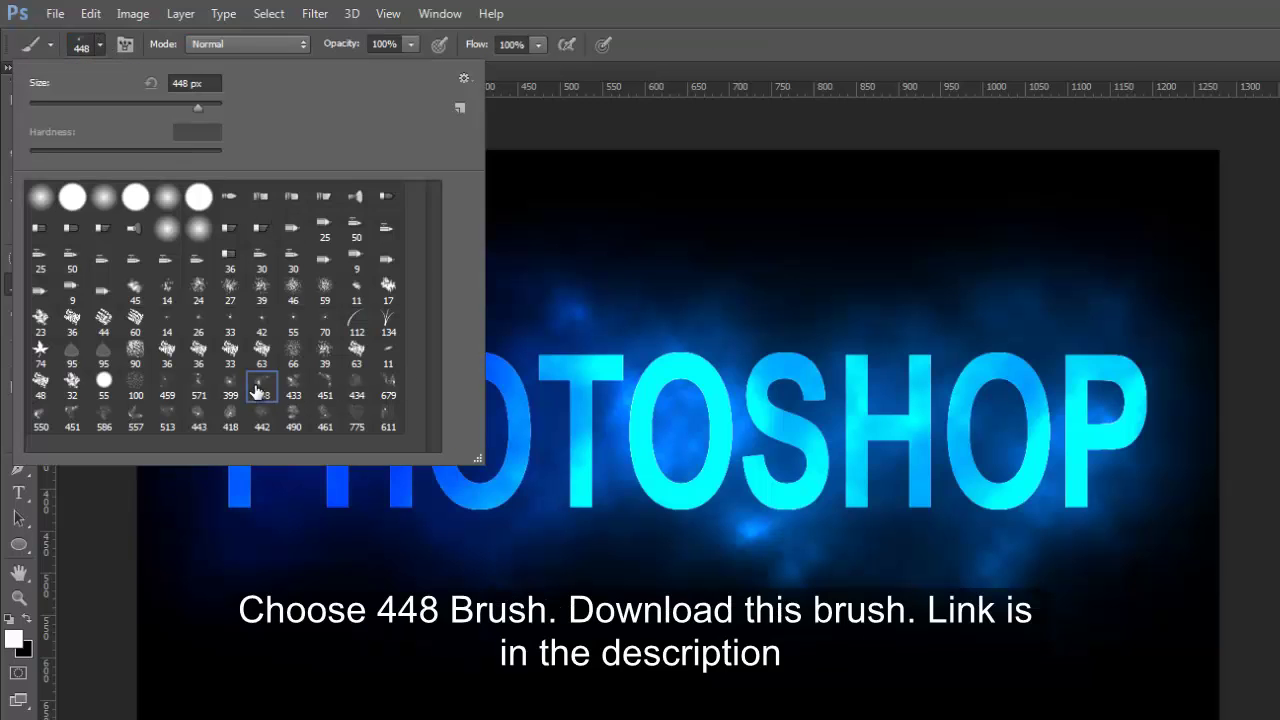
{"action": "left_click", "coordinate": [101, 44]}
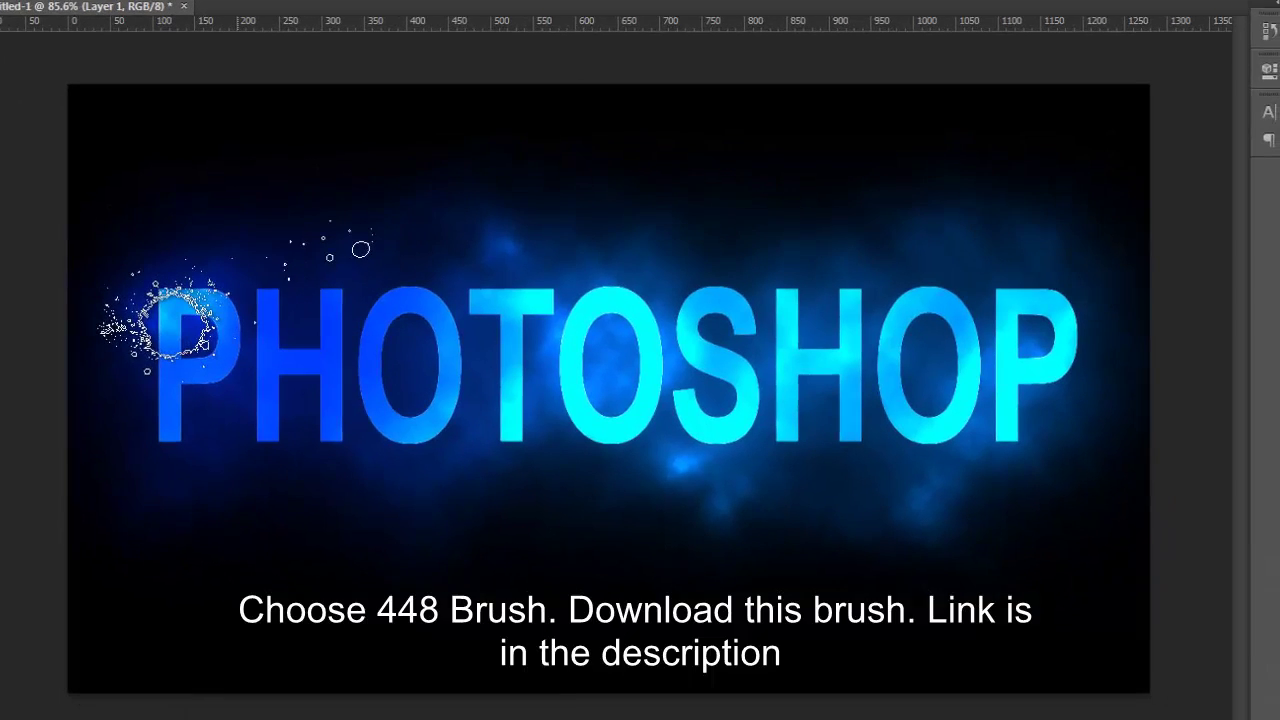
- Stamp sparkles by the P, on the T and S, around the last letters, and beneath the text
{"action": "left_click", "coordinate": [175, 315]}
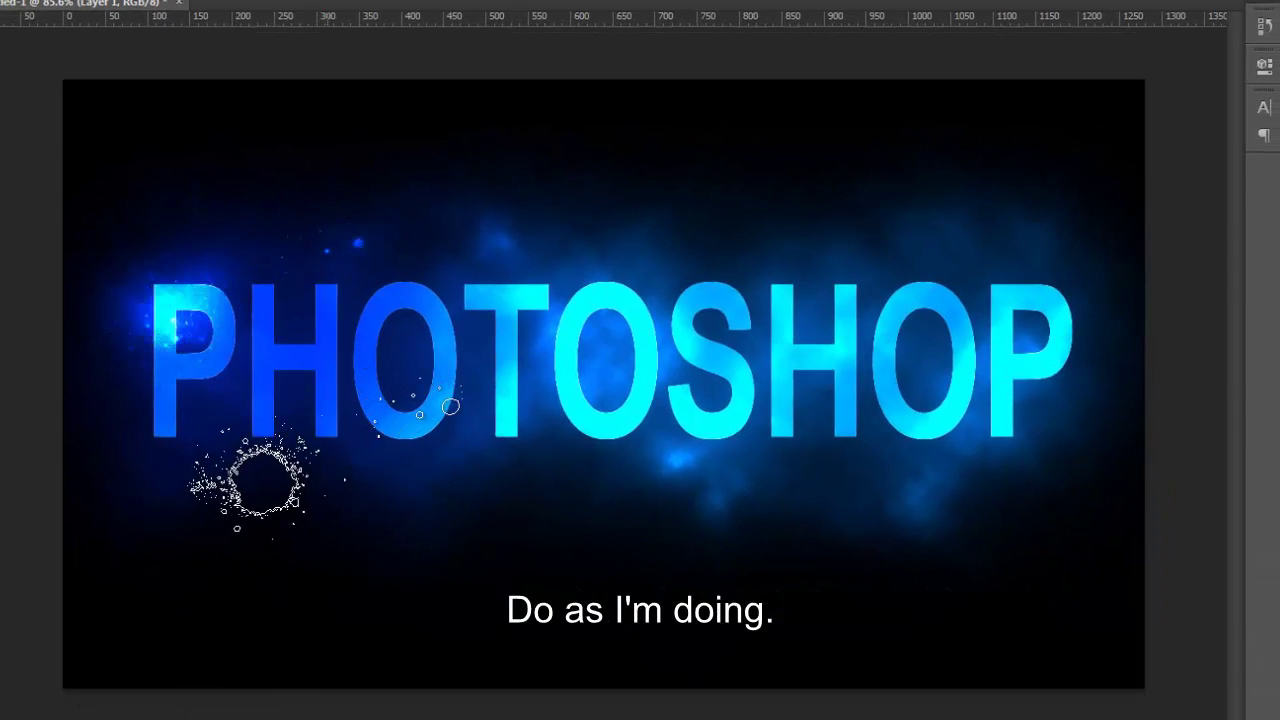
{"action": "left_click", "coordinate": [305, 463]}
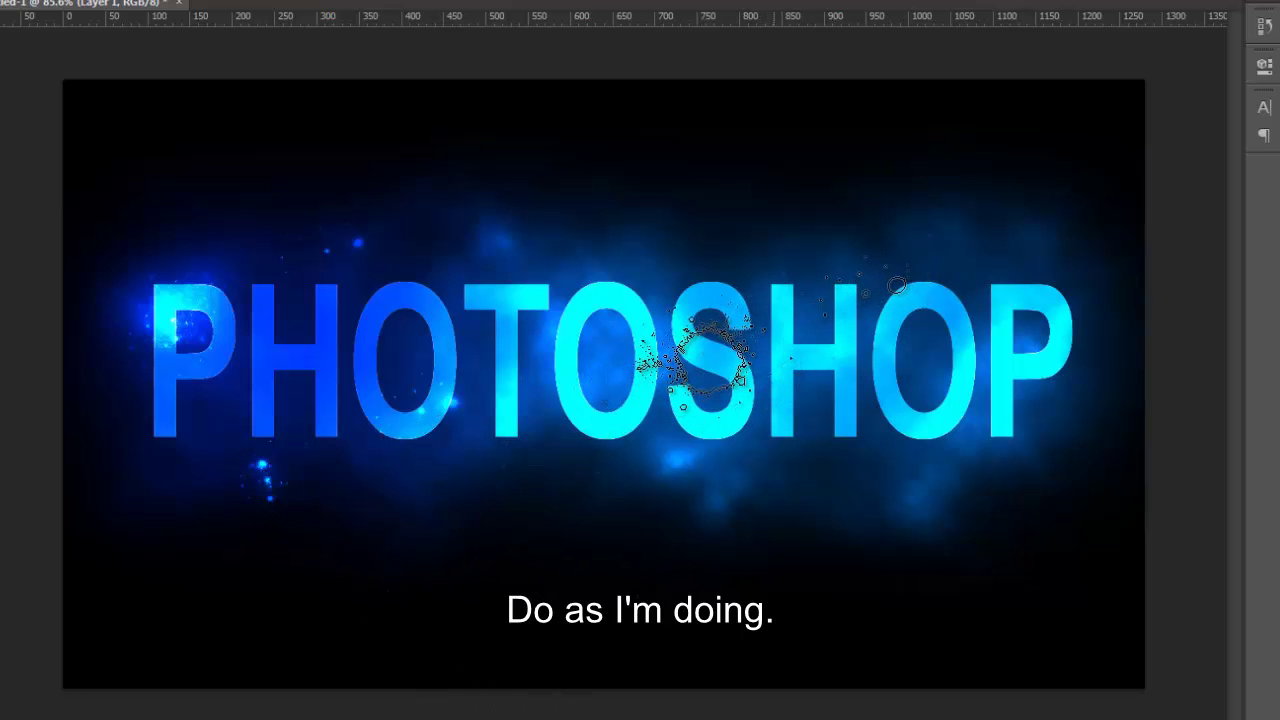
{"action": "left_click", "coordinate": [707, 366]}
{"action": "left_click", "coordinate": [906, 422]}
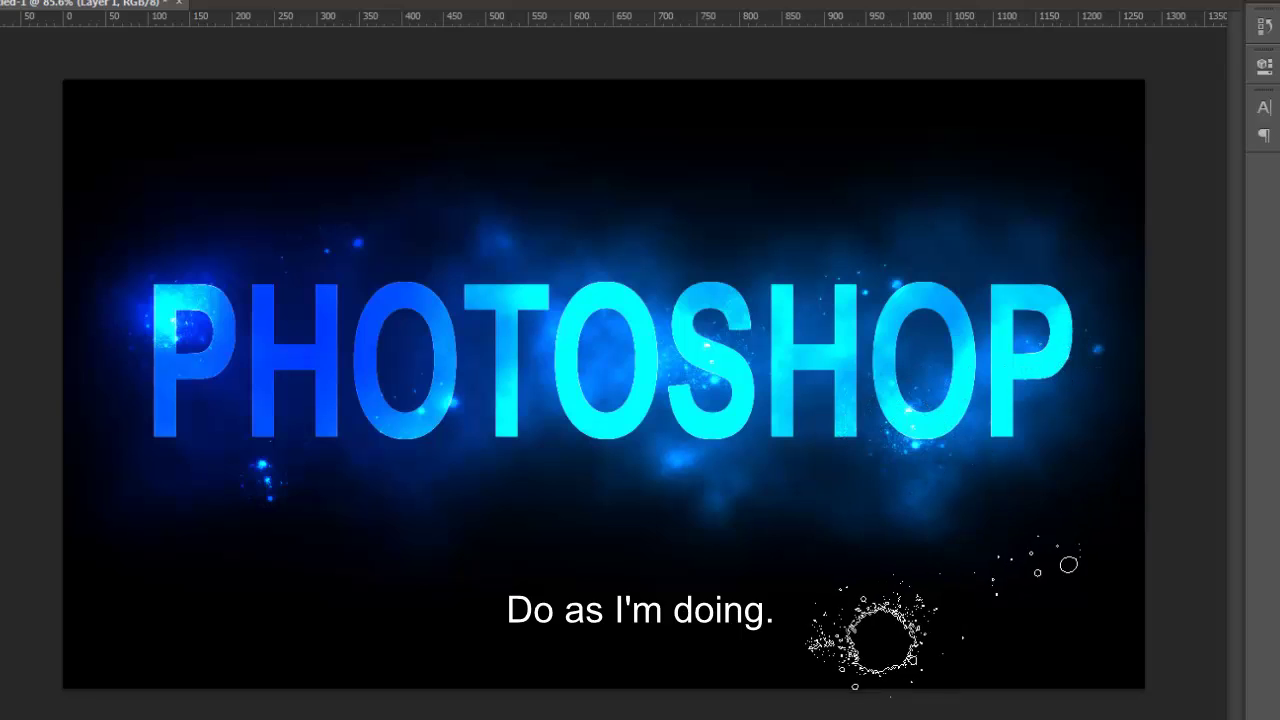
{"action": "left_click", "coordinate": [495, 425]}
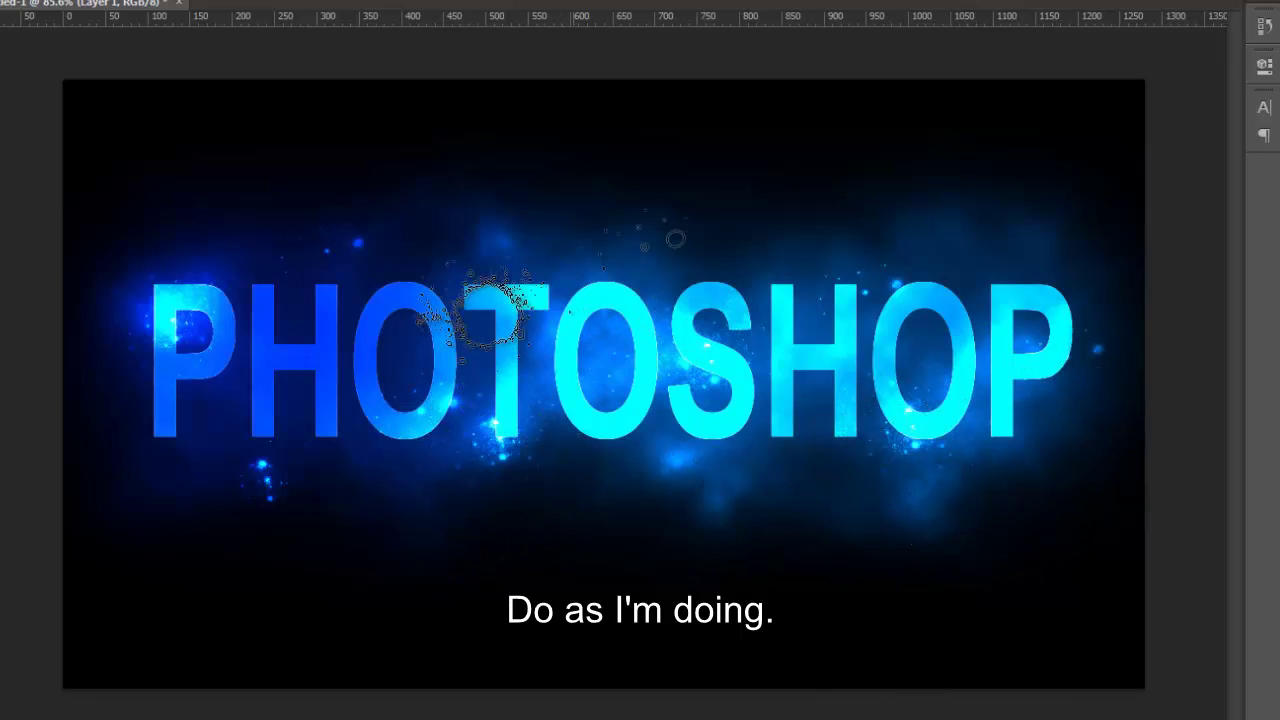
{"action": "left_click", "coordinate": [485, 265]}
{"action": "left_click", "coordinate": [726, 466]}
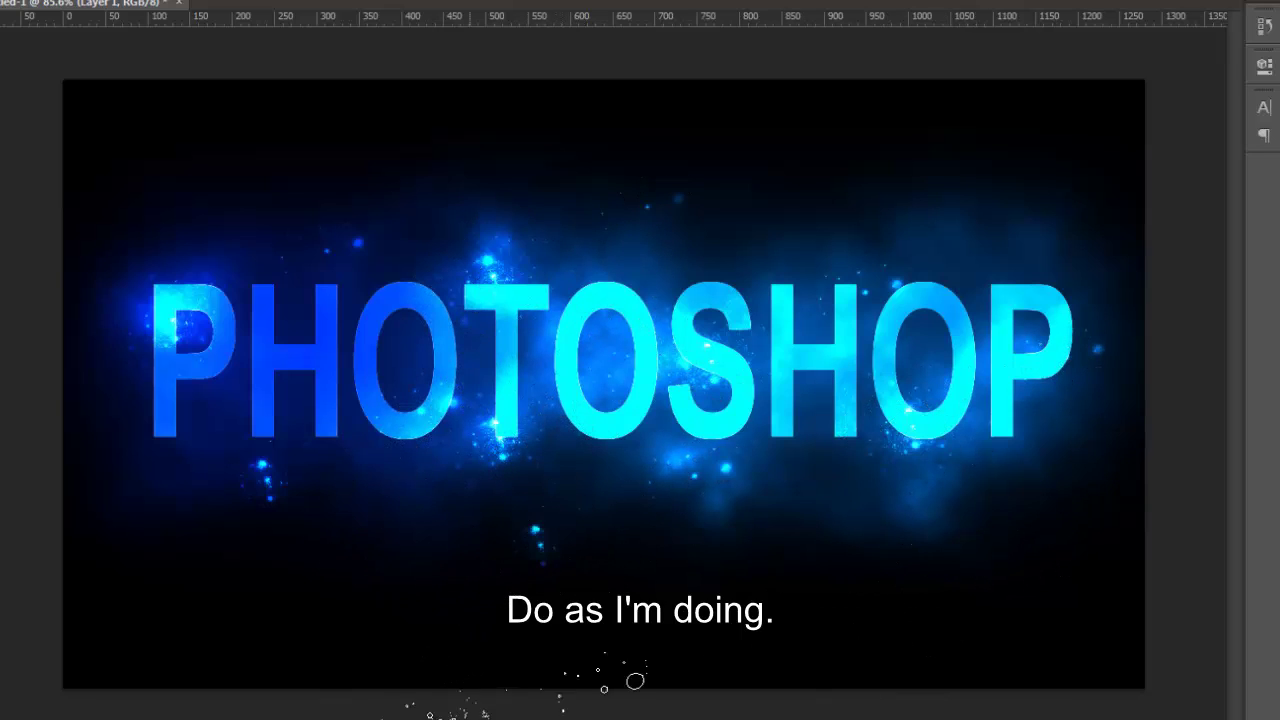
{"action": "left_click", "coordinate": [893, 508]}
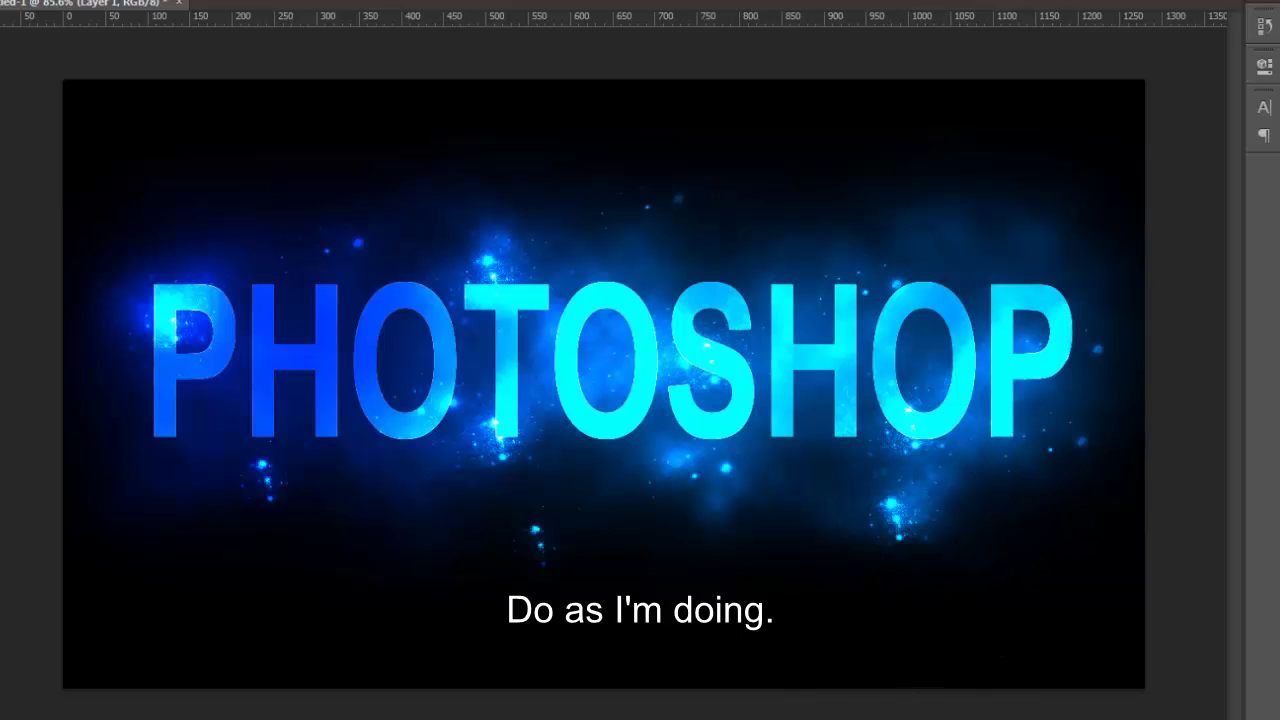
{"action": "left_click", "coordinate": [243, 207]}
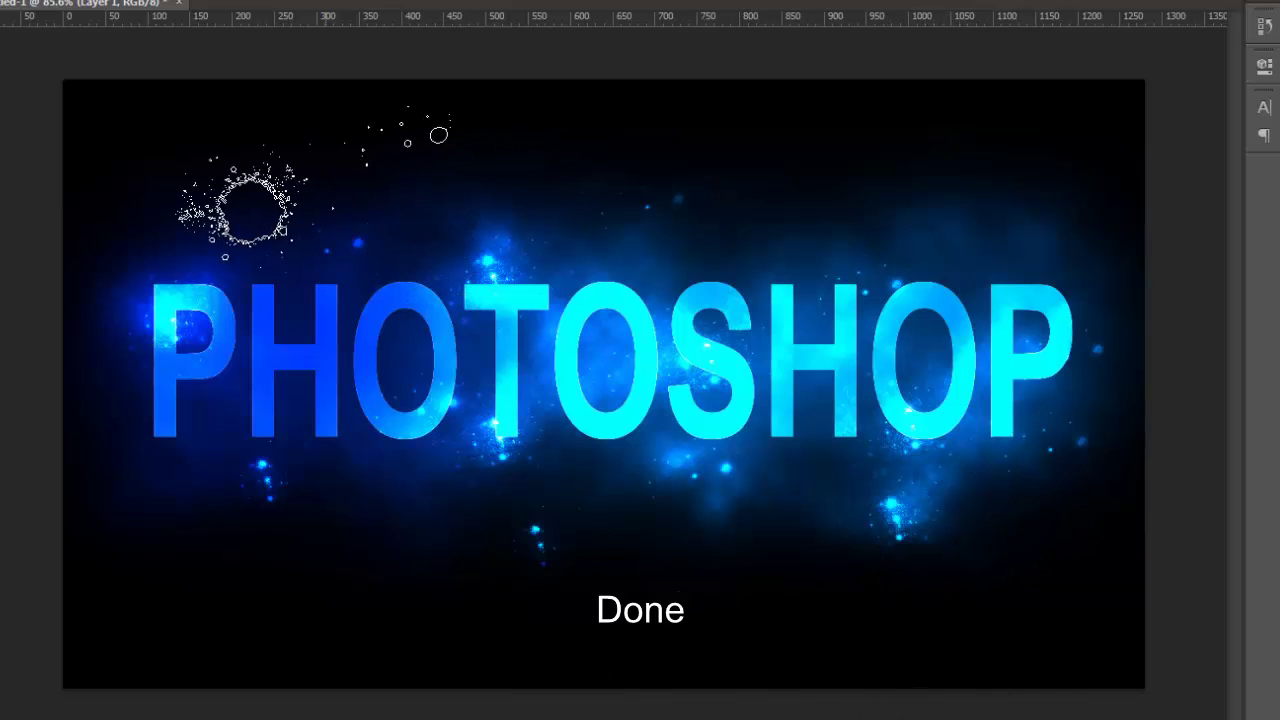